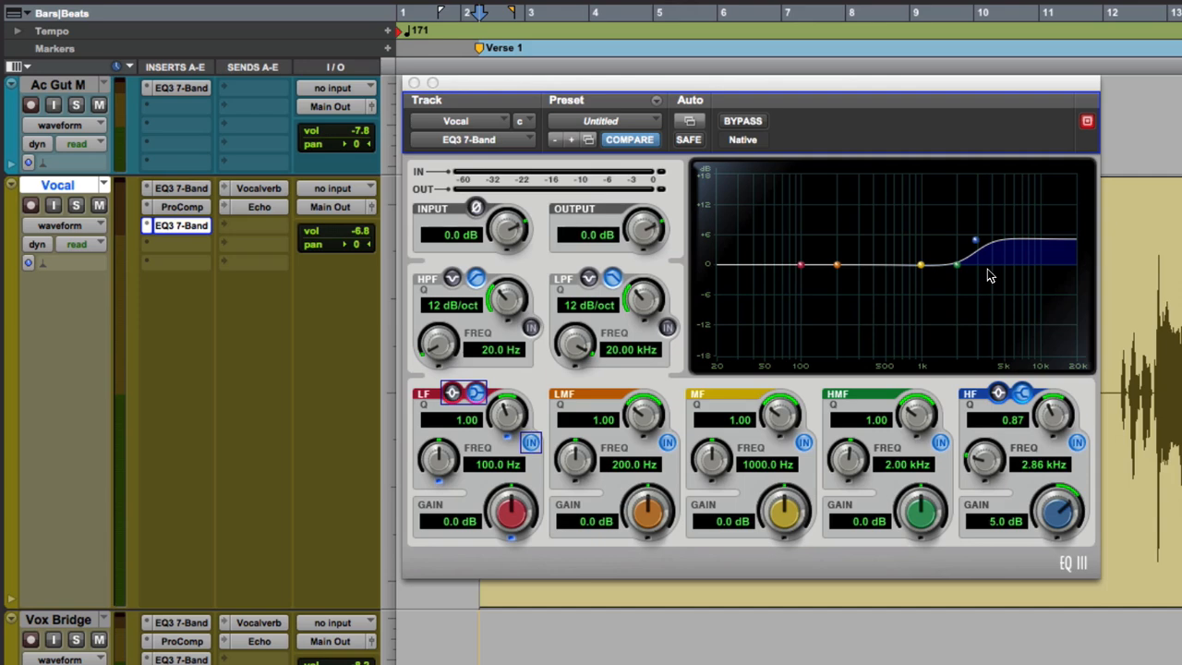
Close the vocal's EQ window and display Clip Gain Info on the clips.
click(415, 84)
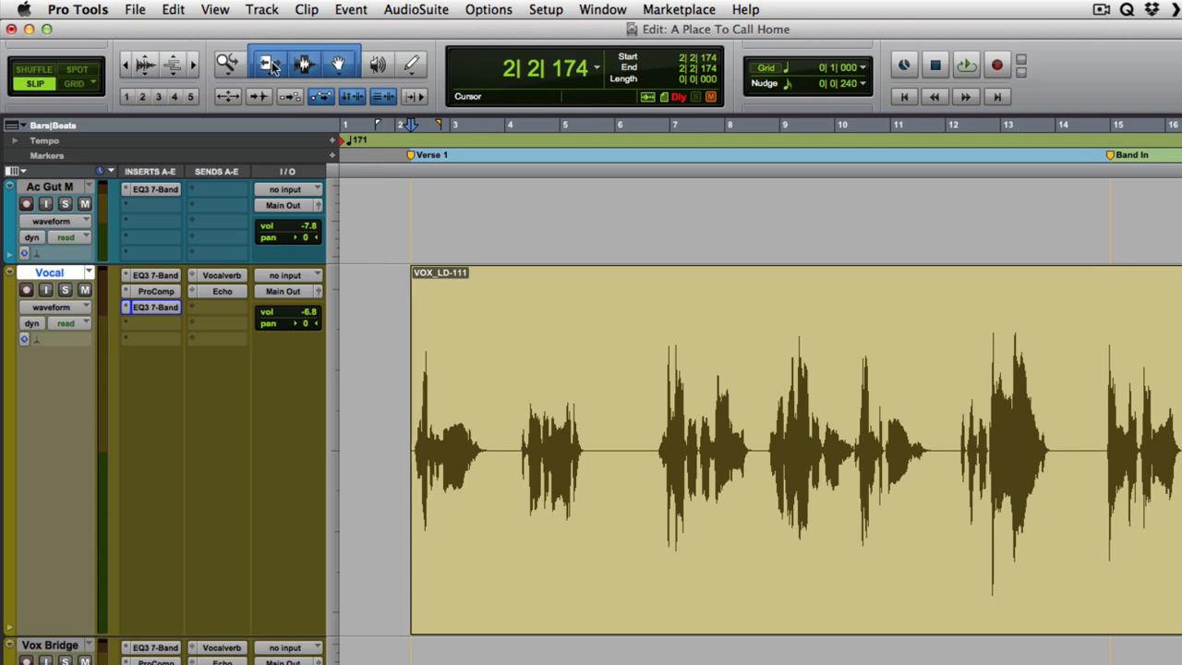
click(222, 9)
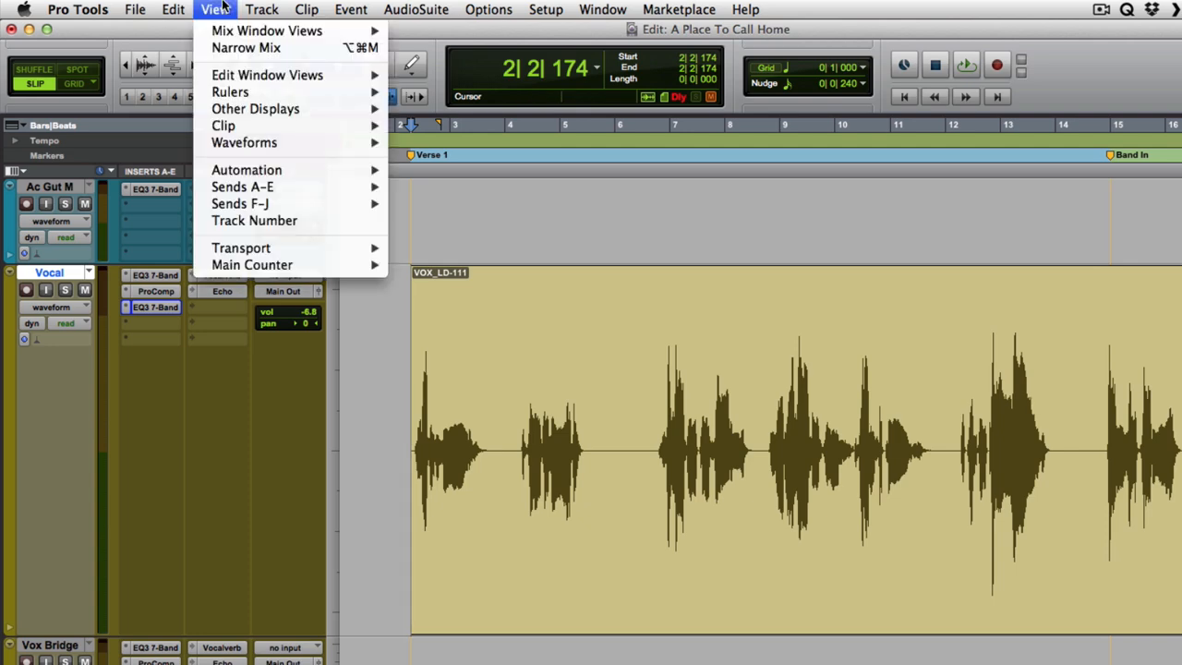
mouse_move(218, 129)
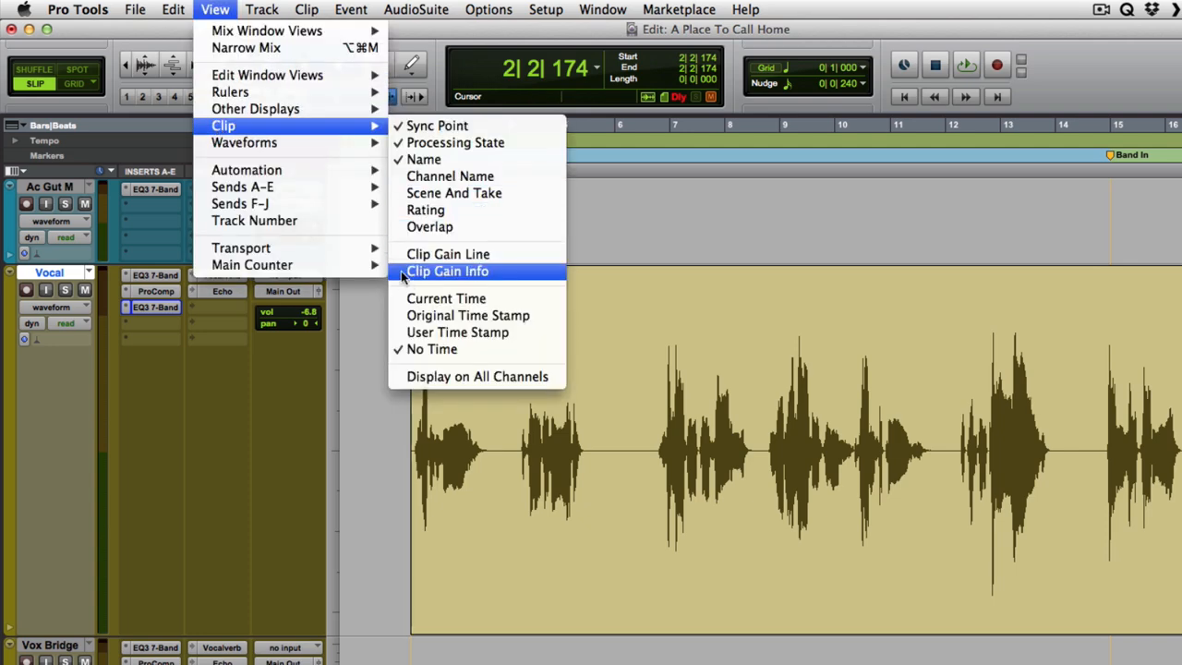
click(446, 271)
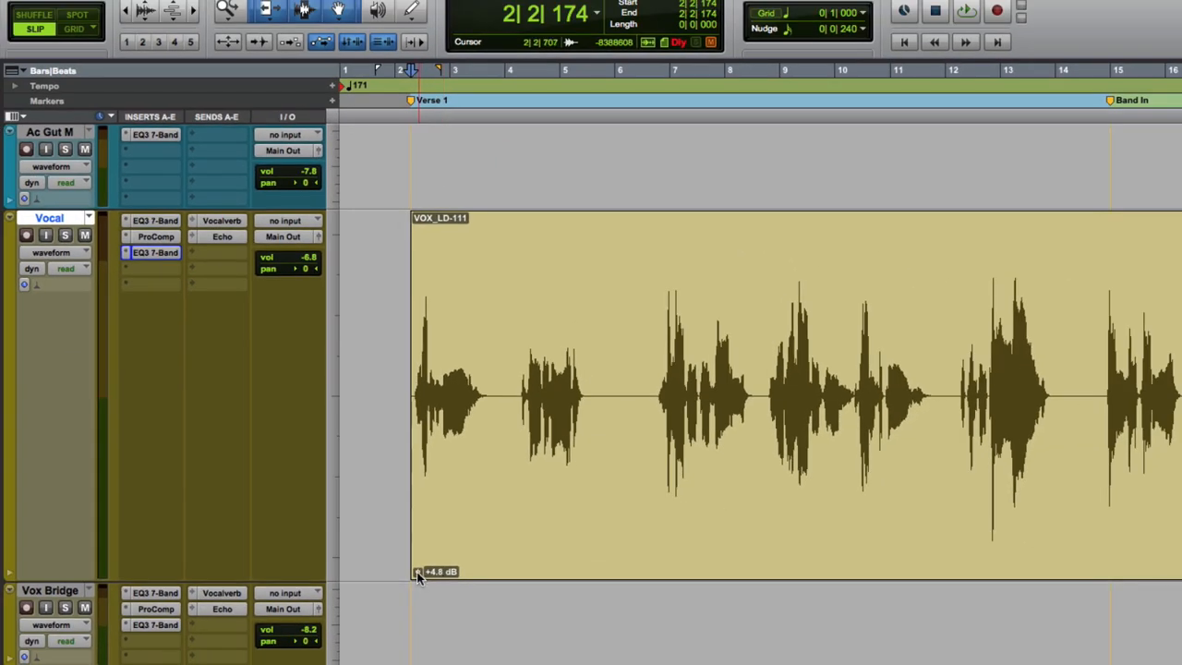
mouse_move(417, 572)
mouse_down()
mouse_move(421, 554)
mouse_move(419, 571)
mouse_up()
Display the Clip Gain Line on the clips.
click(215, 4)
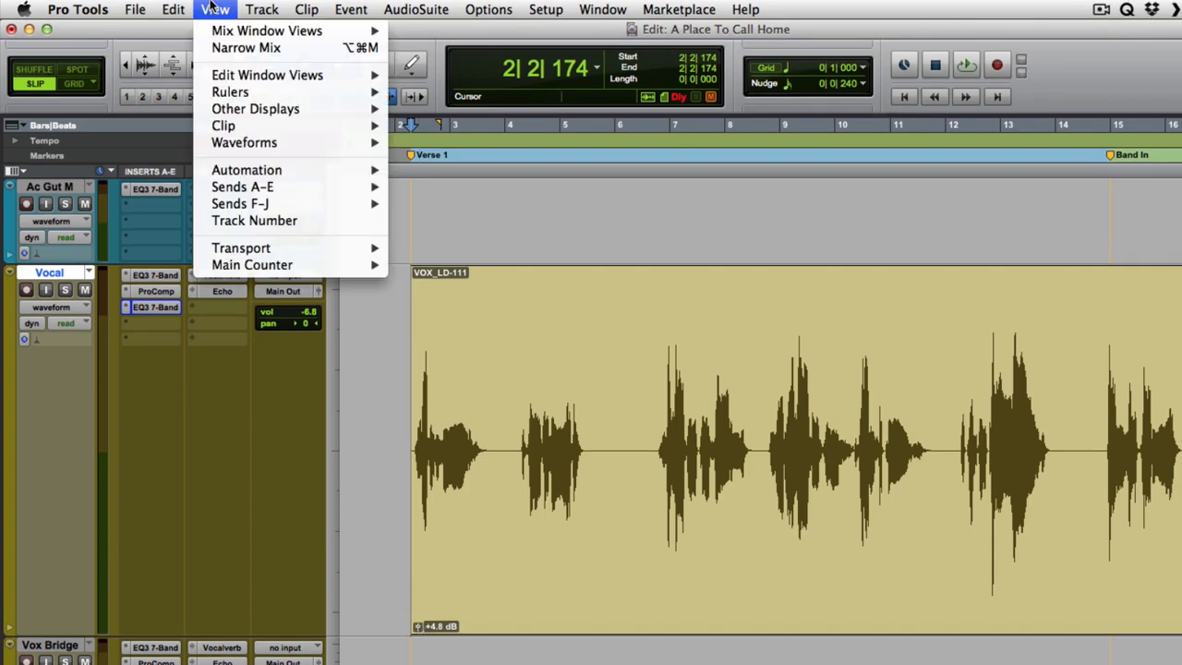
mouse_move(213, 128)
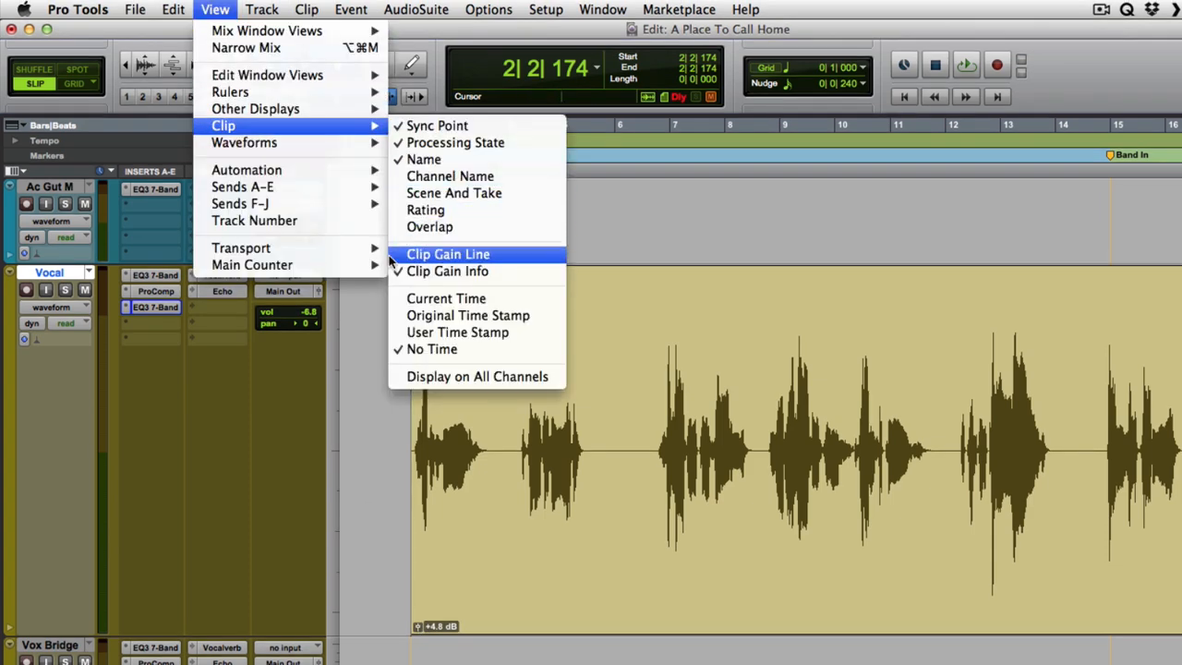
click(391, 255)
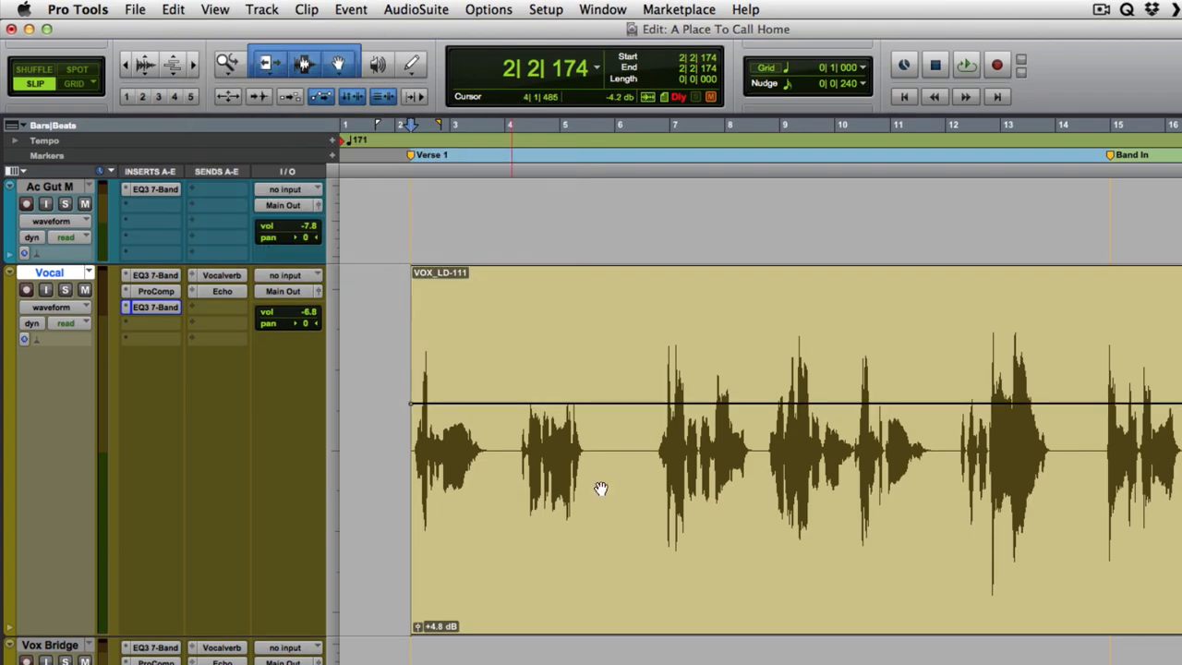
Select the vocal passage from about bar 6 to bar 9 across the clip gain line.
drag(620, 345, 821, 351)
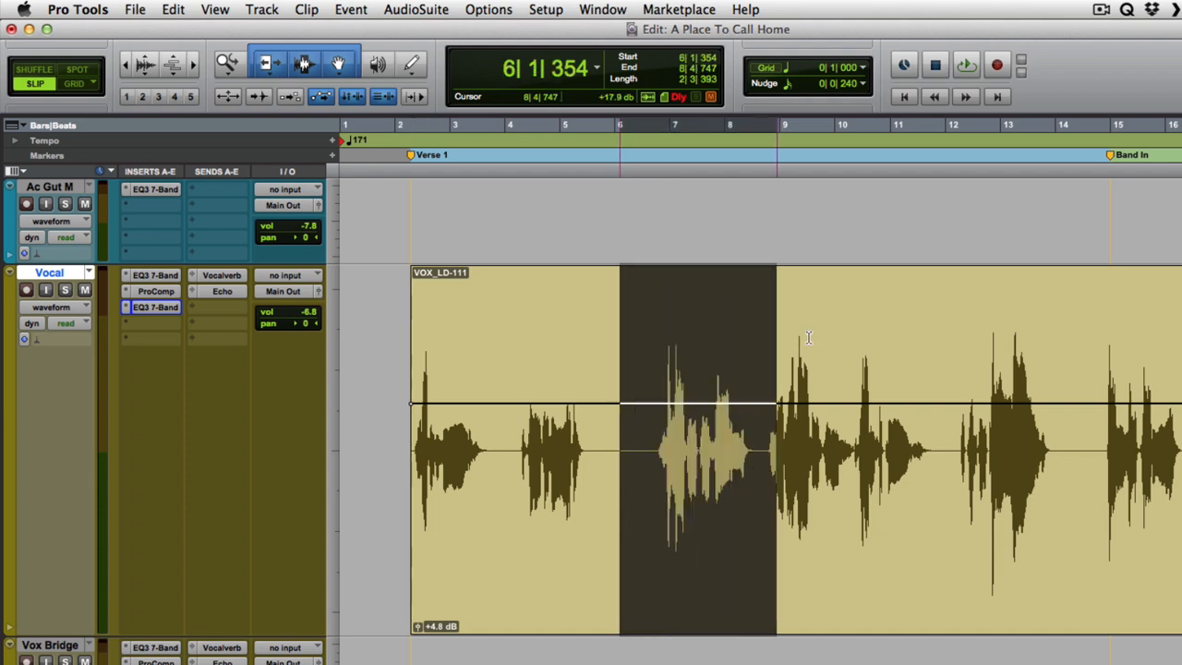
drag(743, 404, 579, 394)
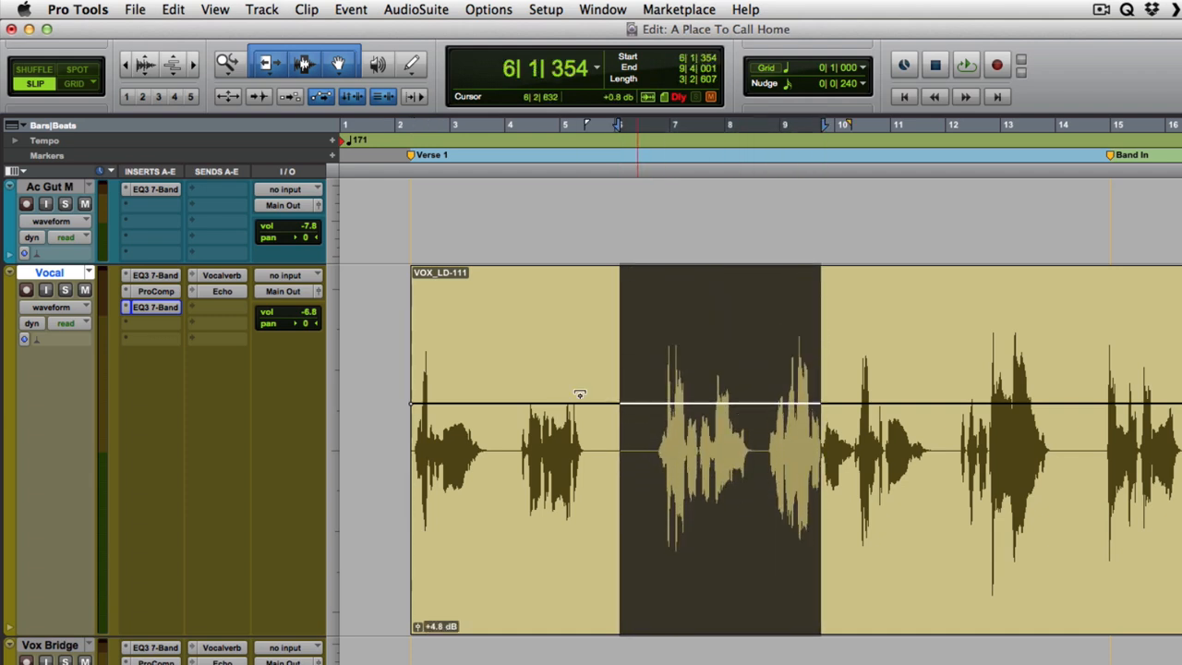
Solo the Vocal track and play it from just before Verse 1 to check its Pro Compressor's gain reduction, then close the compressor.
click(395, 340)
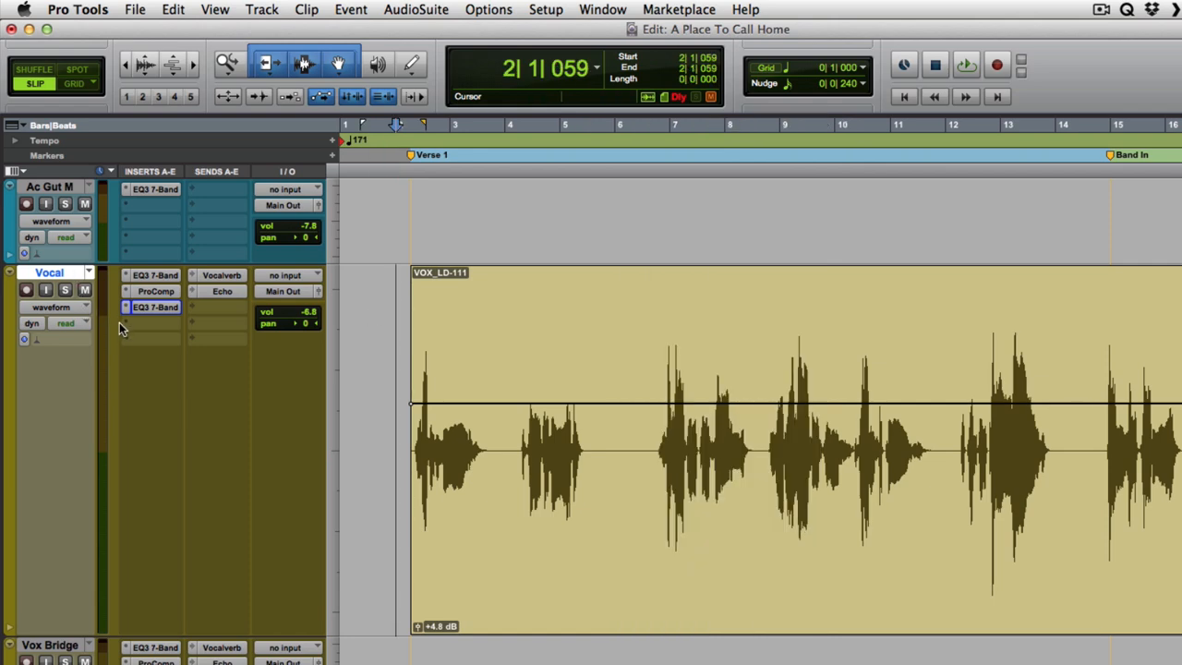
click(152, 293)
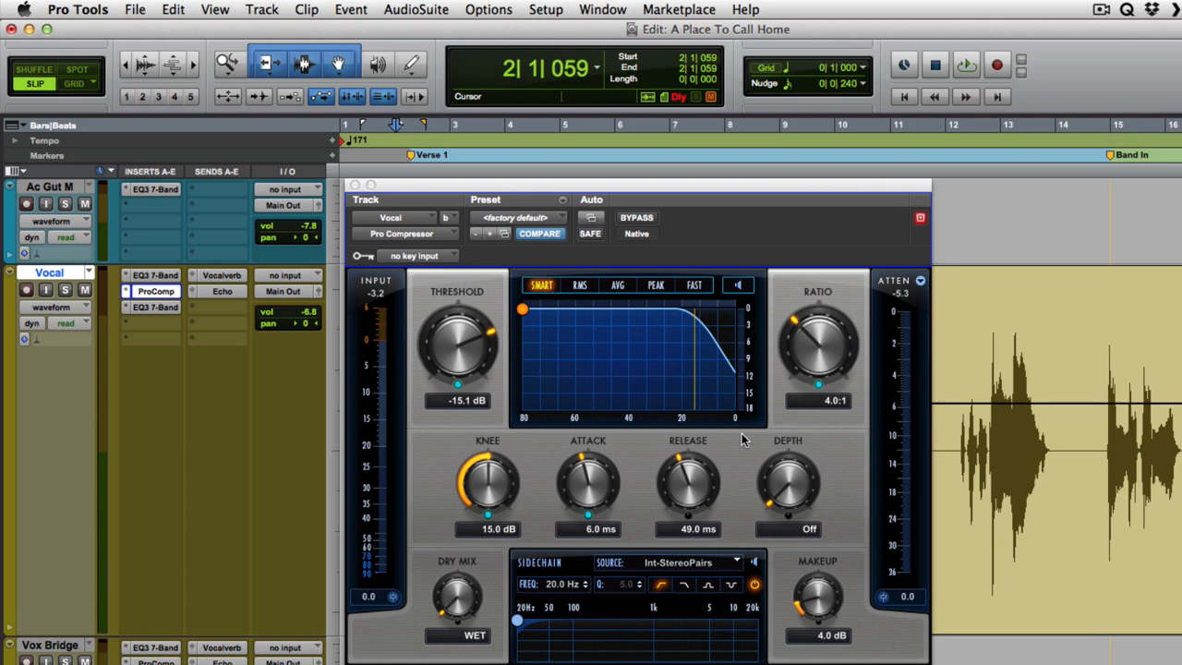
click(65, 291)
key(space)
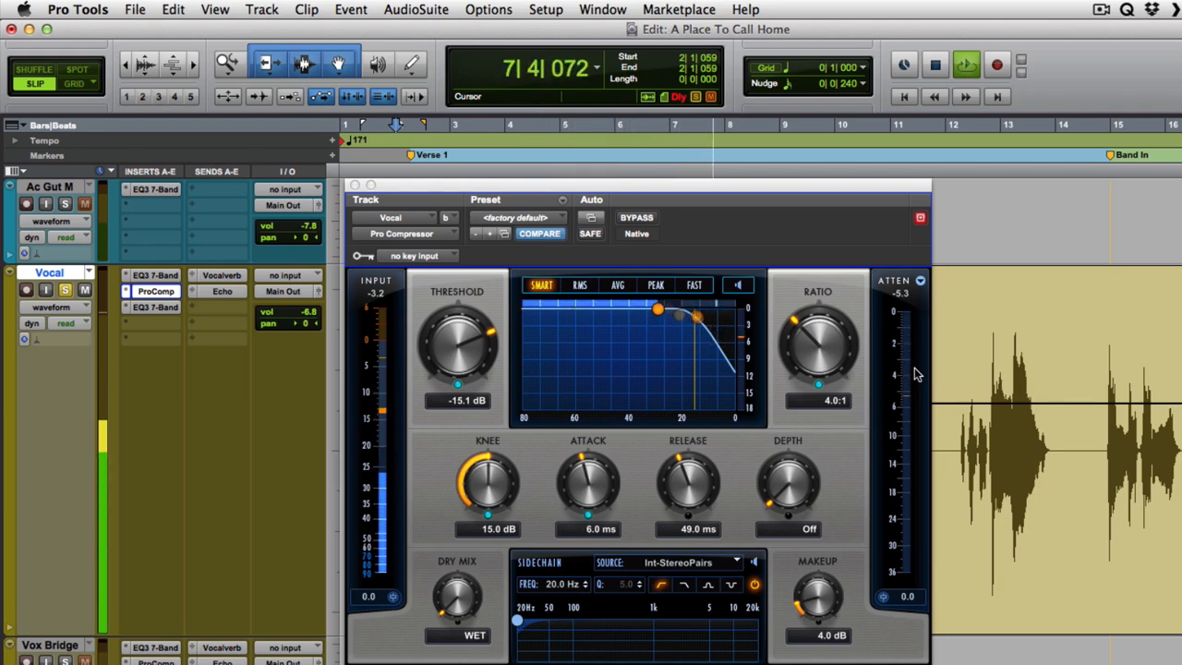
key(space)
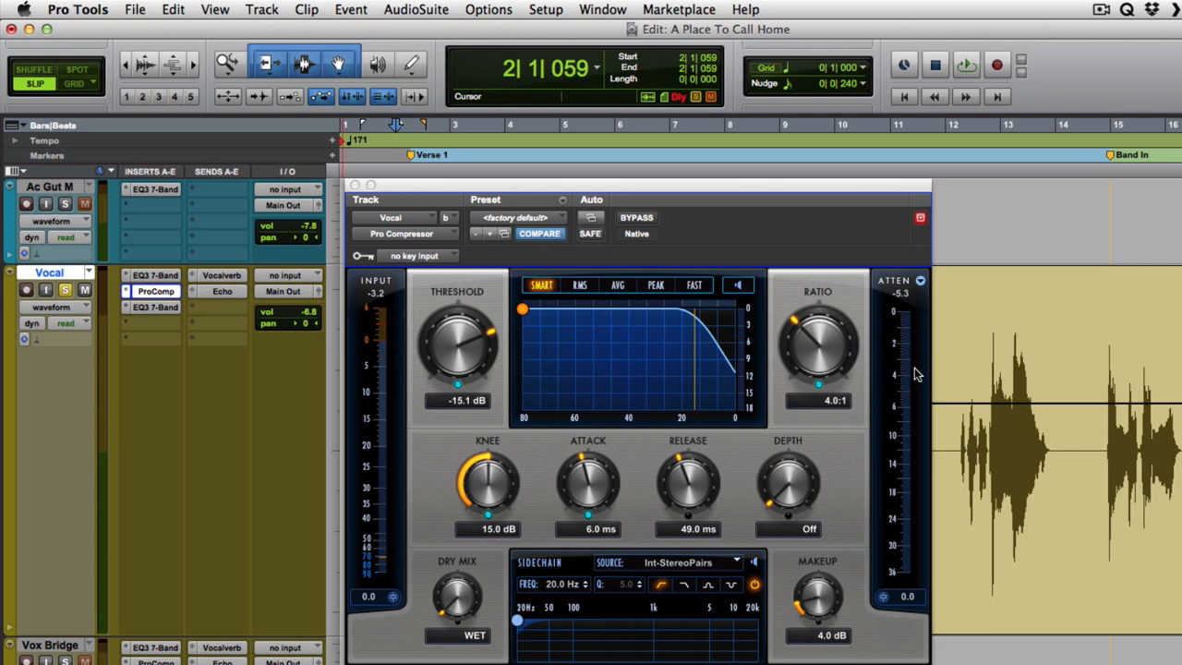
click(354, 186)
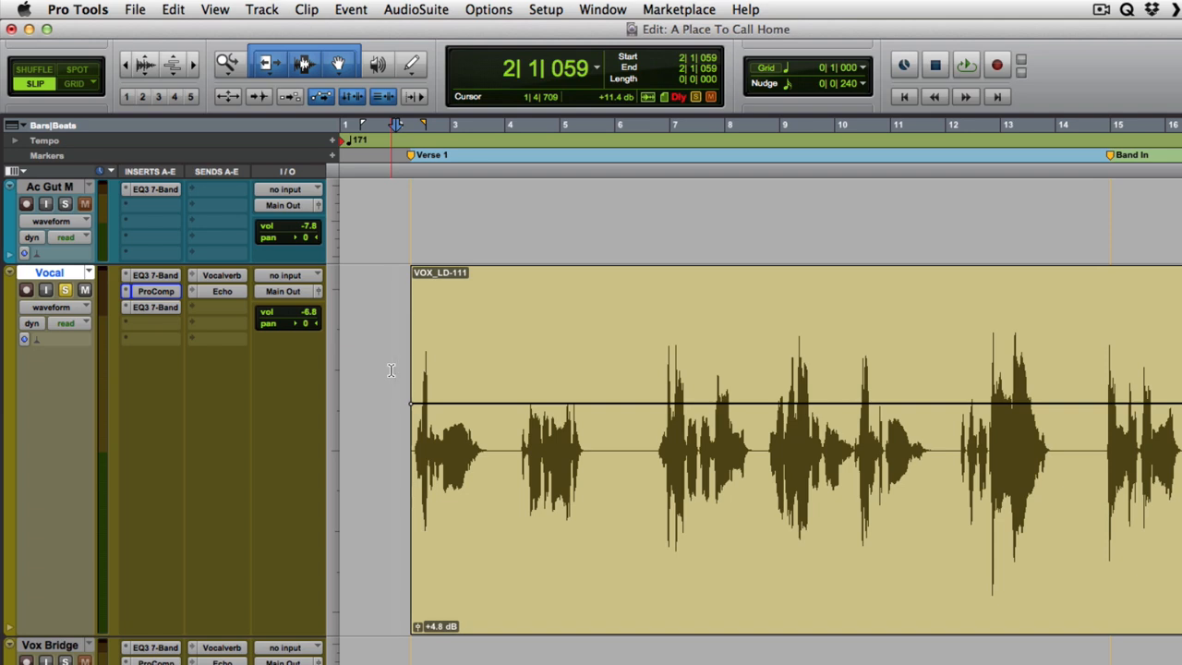
Examine the first vocal phrase of Verse 1 up close and play it from just before the clip starts.
key(F5)
drag(524, 352, 391, 392)
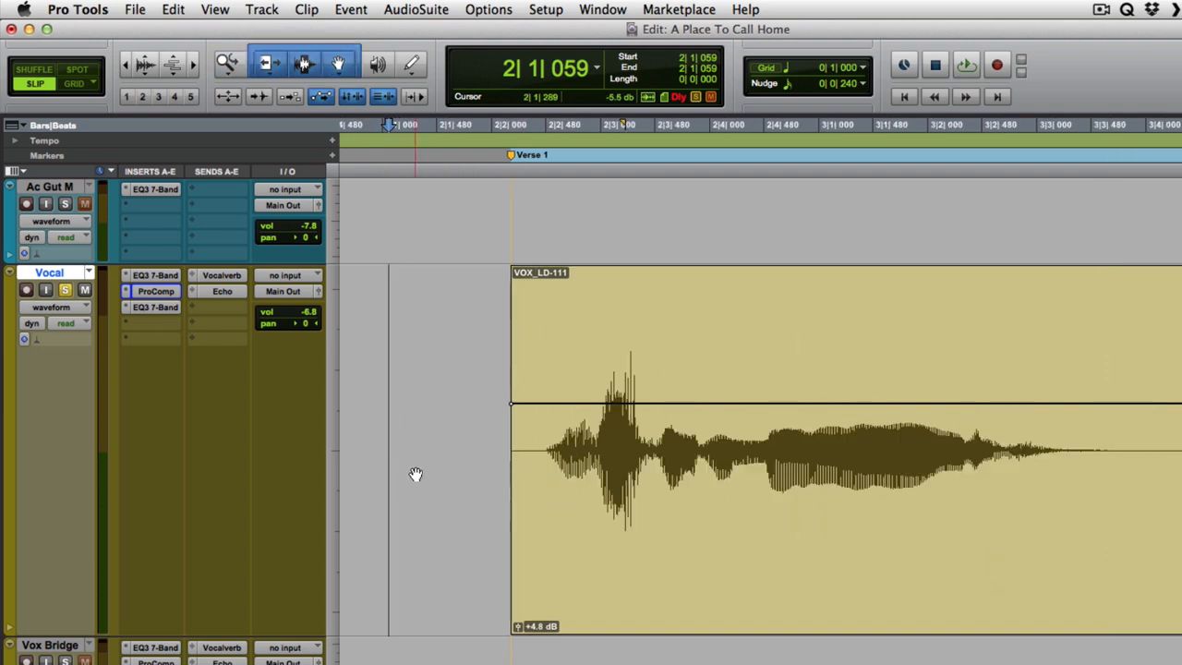
click(453, 413)
key(space)
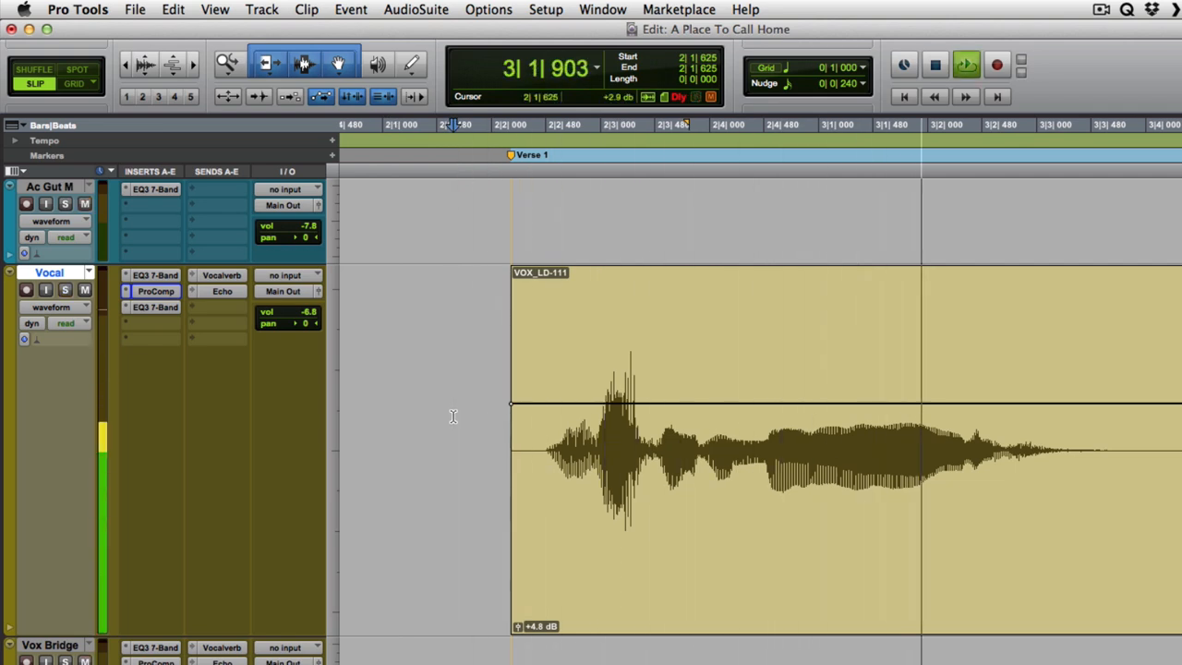
key(r)
key(r)
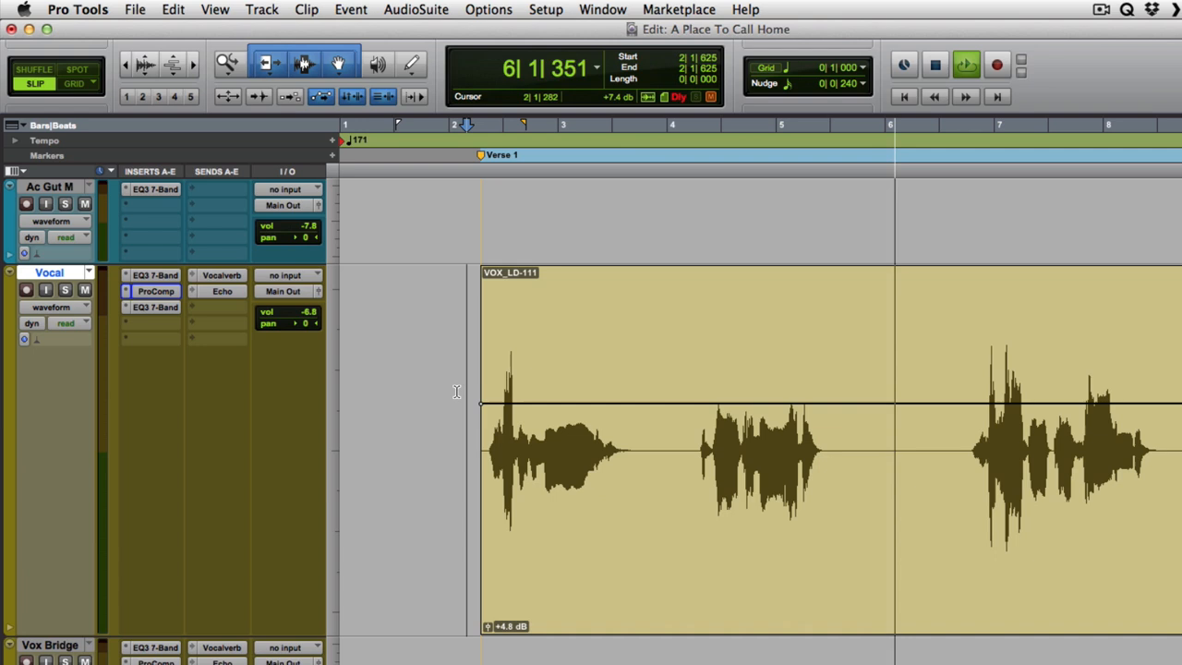
key(space)
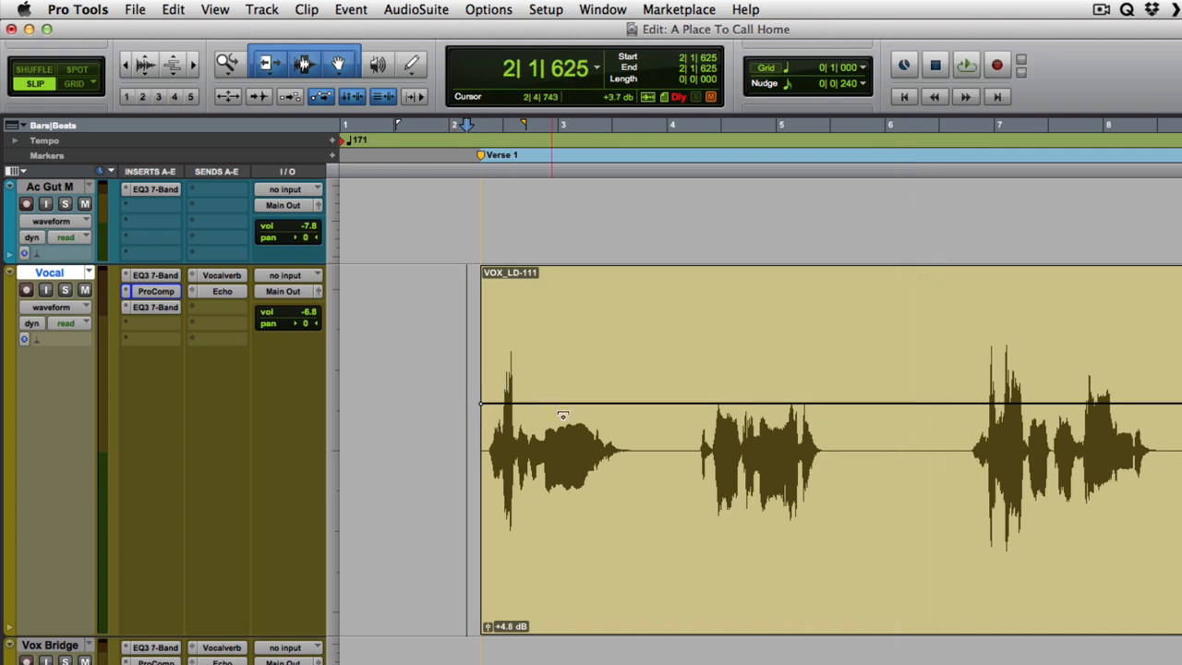
Raise the clip gain of the first vocal phrase, from 2|2|071 to 3|4|431, and play it back.
drag(652, 355, 481, 388)
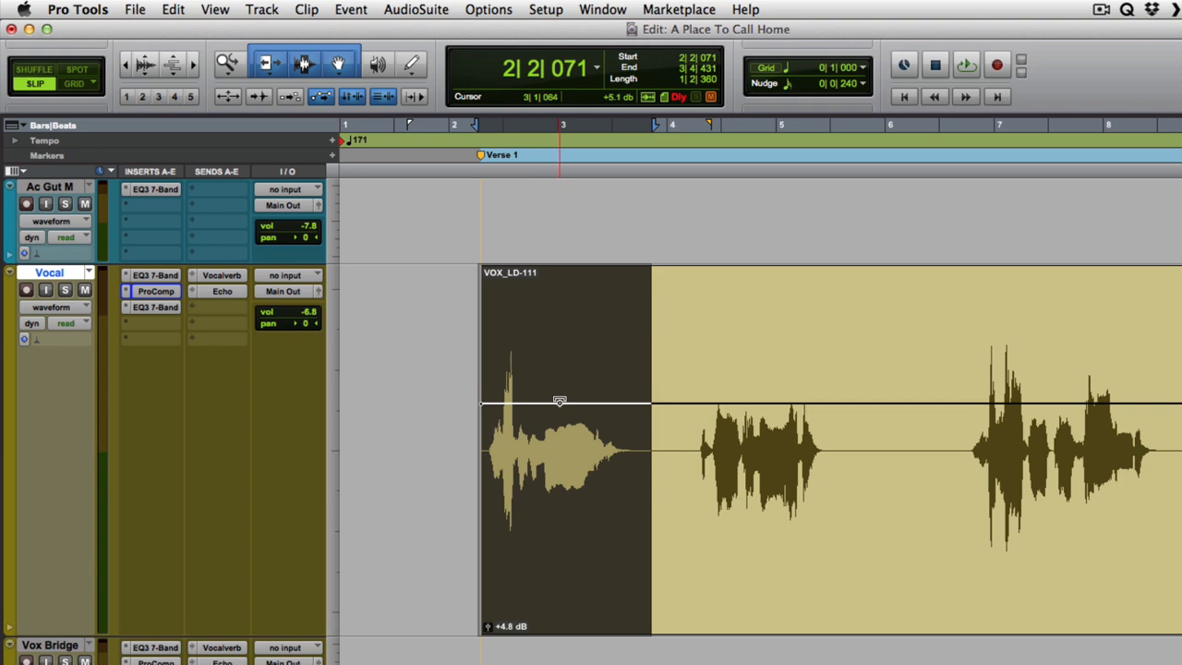
drag(559, 400, 564, 332)
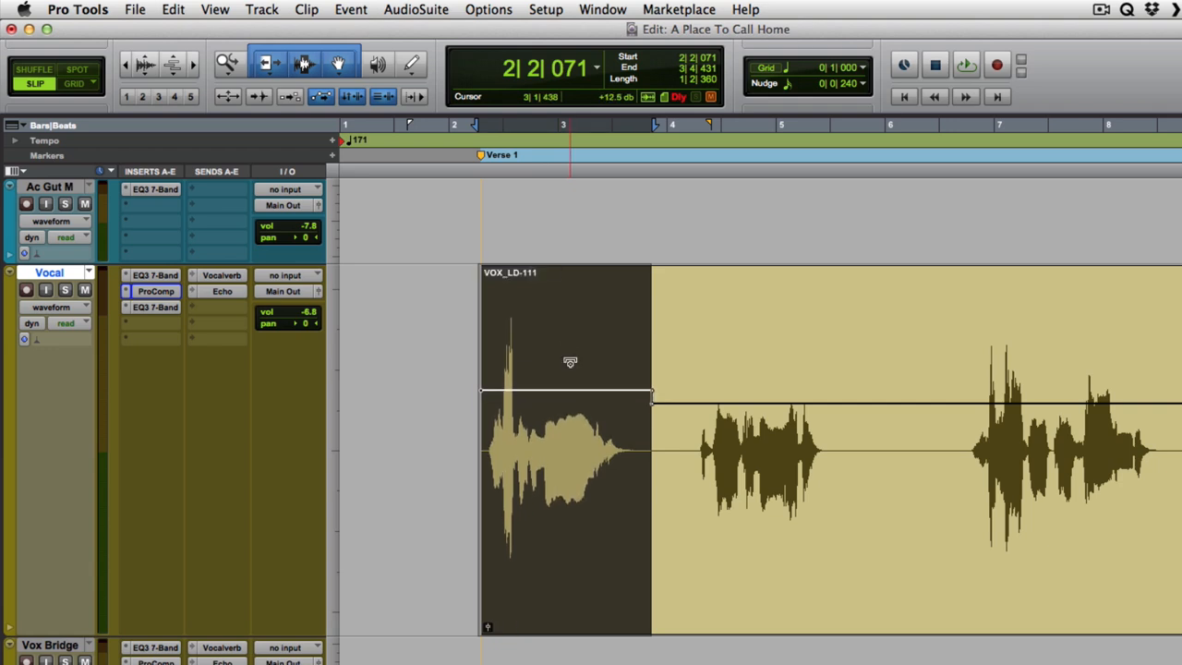
click(451, 376)
key(space)
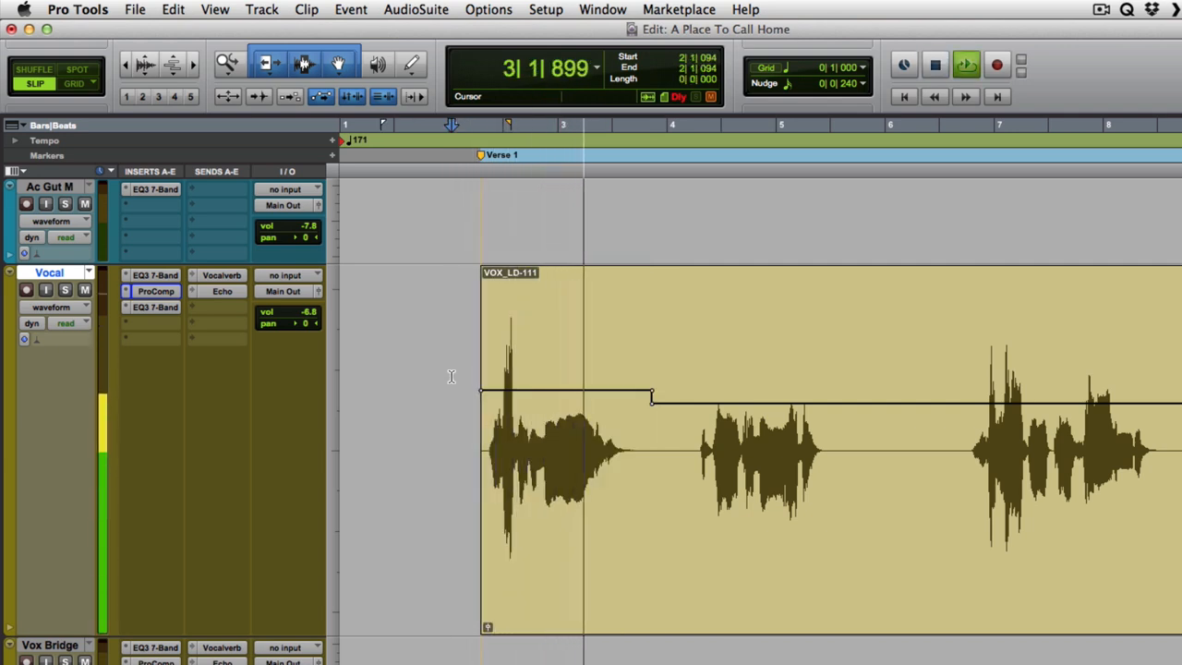
key(space)
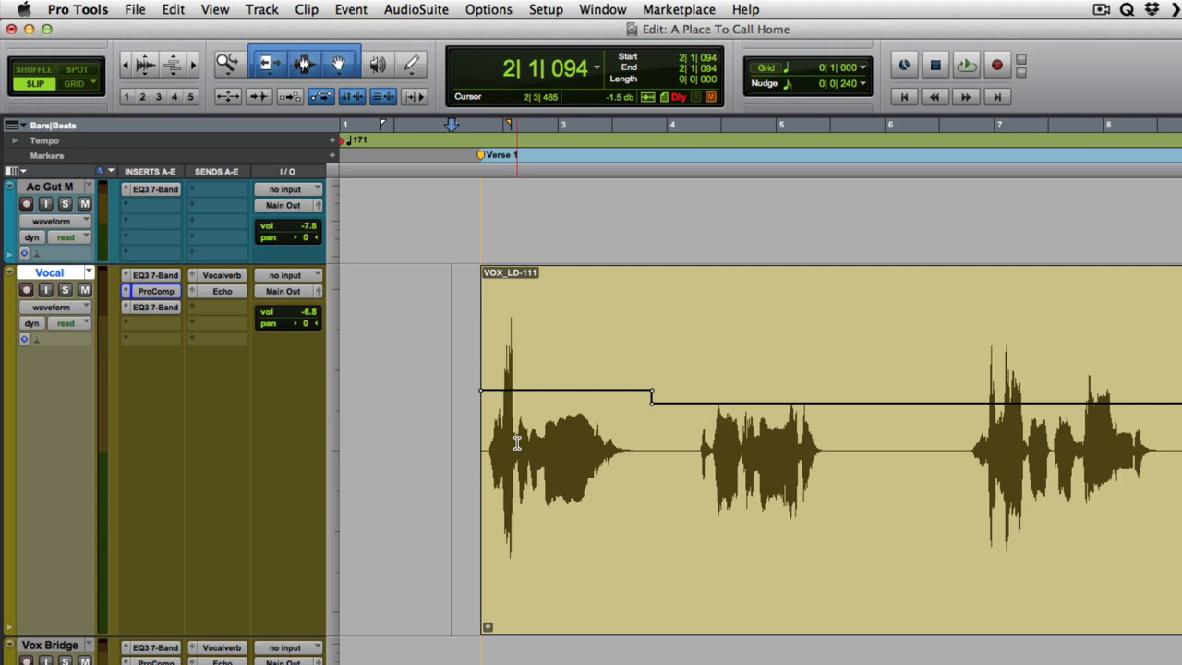
Lower the clip gain over the loud peak at the start of the first phrase, from 2|2|382 to 2|3|500.
drag(585, 383, 469, 411)
drag(772, 379, 493, 429)
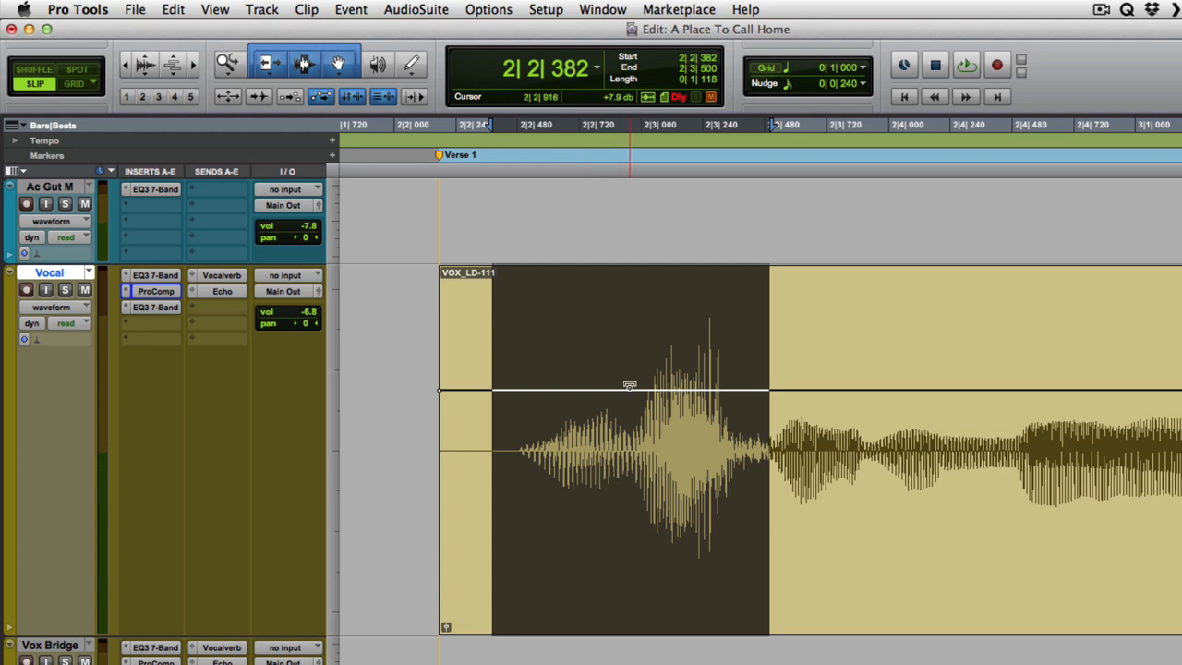
drag(627, 392, 624, 407)
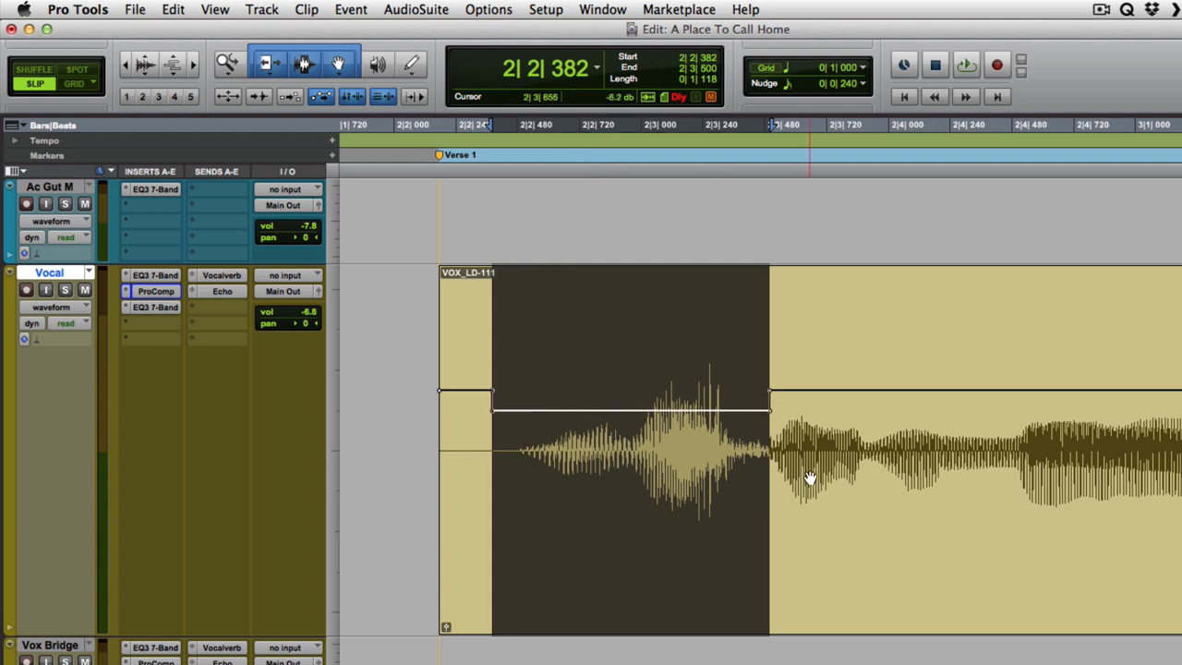
key(r)
key(r)
key(r)
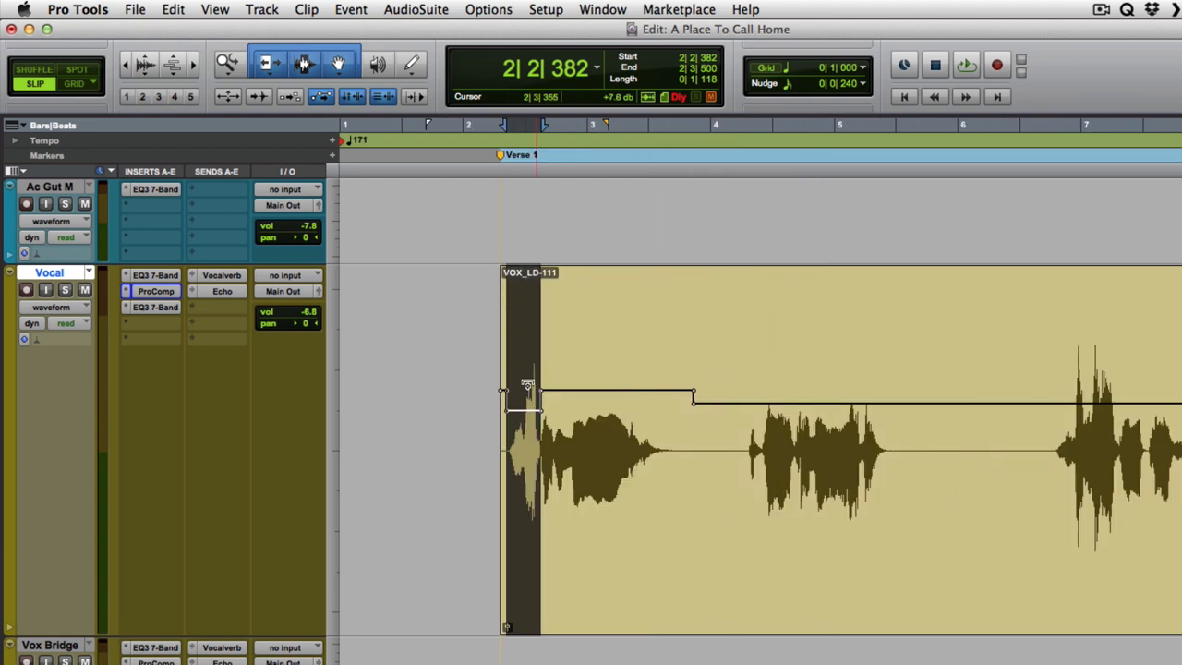
Compare the first phrase with and without the lowered peak by playing it, undoing the cut, playing, redoing it and playing again.
click(491, 389)
key(space)
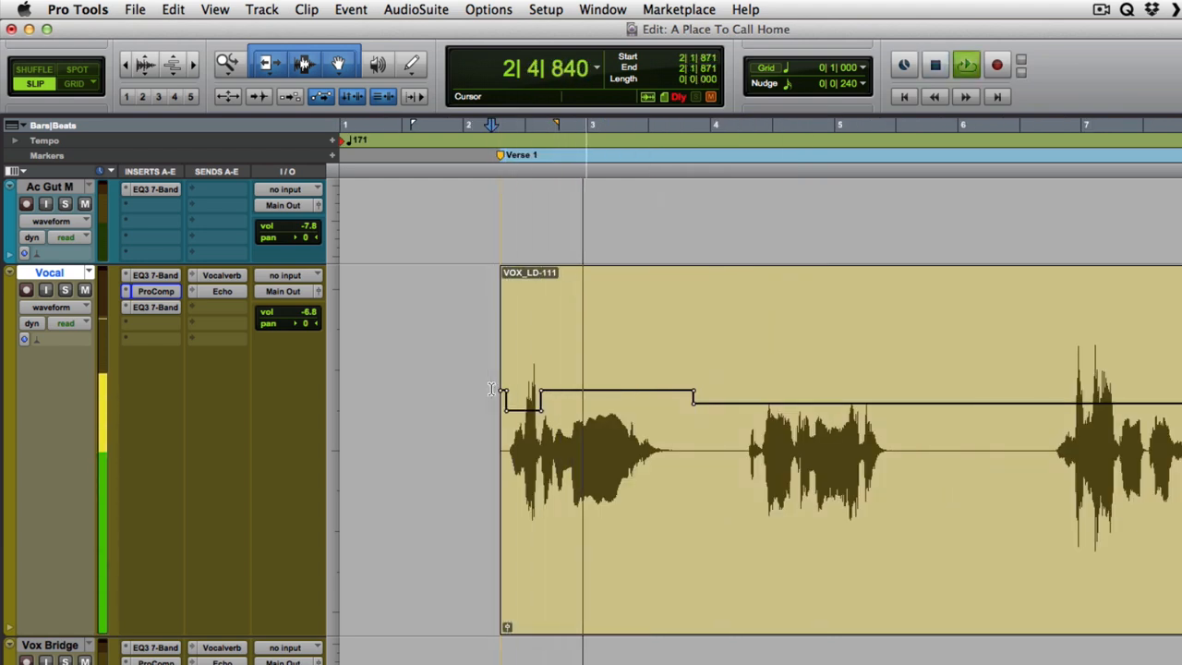
key(space)
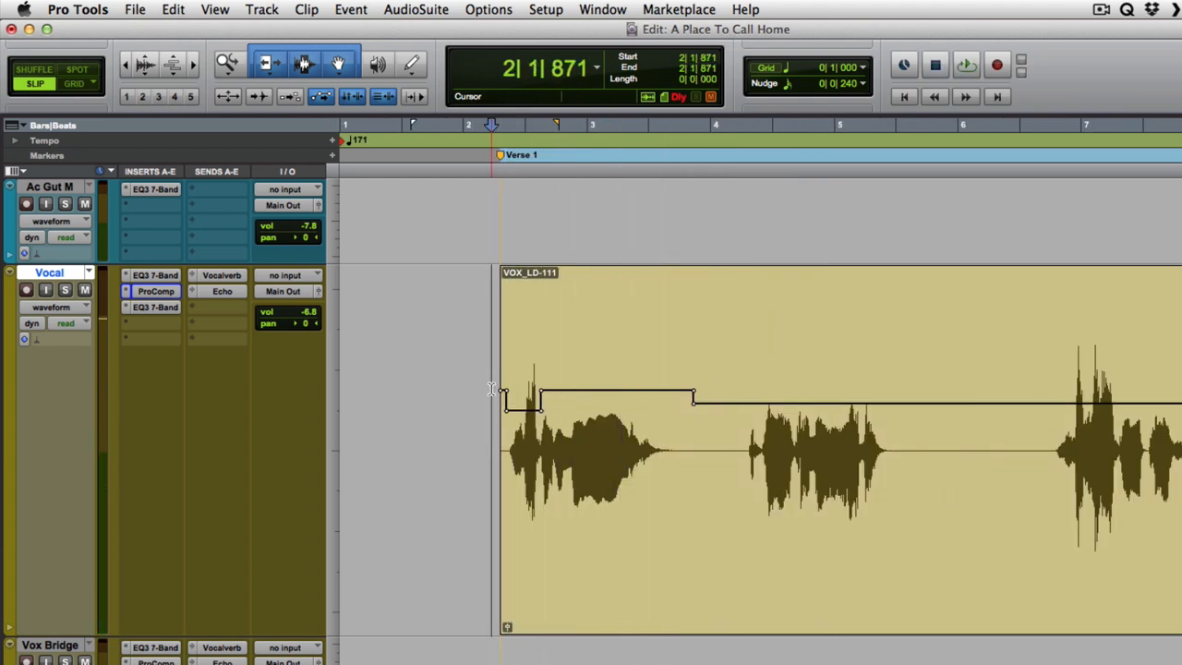
key(super+z)
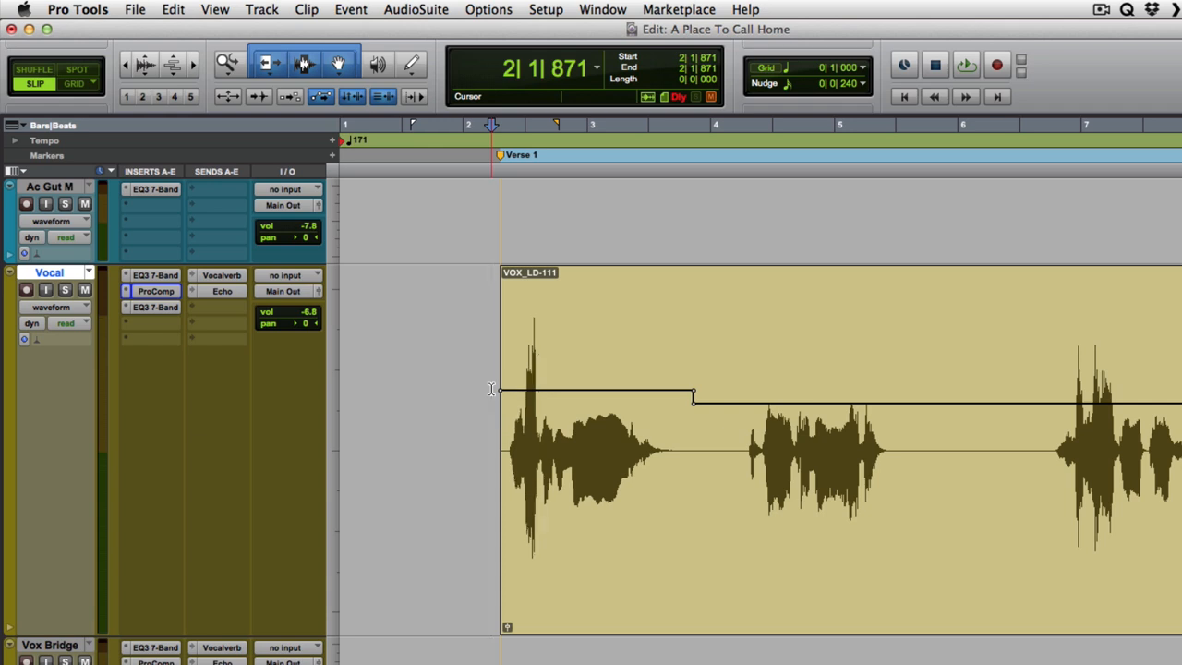
key(space)
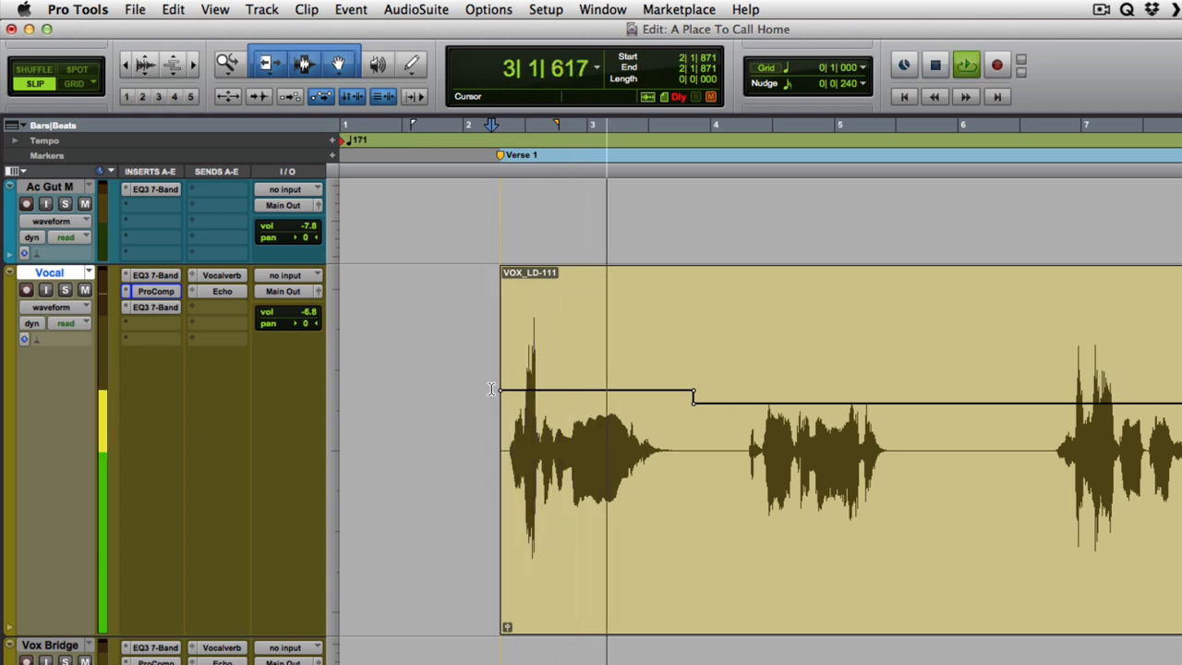
key(space)
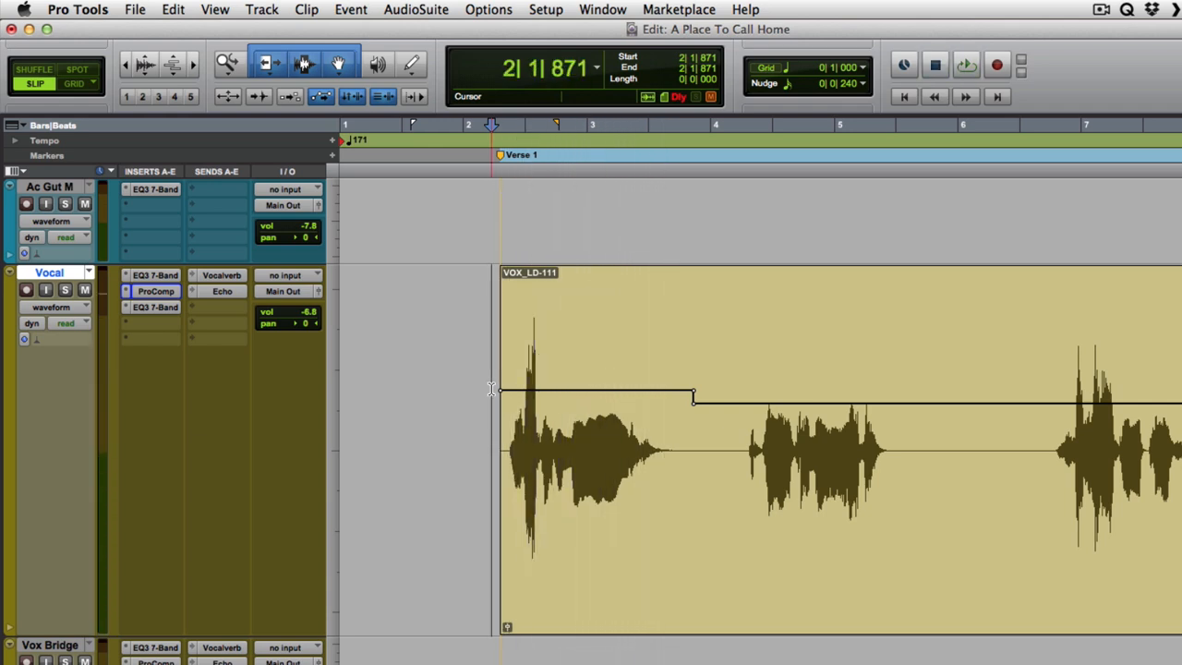
key(super+shift+z)
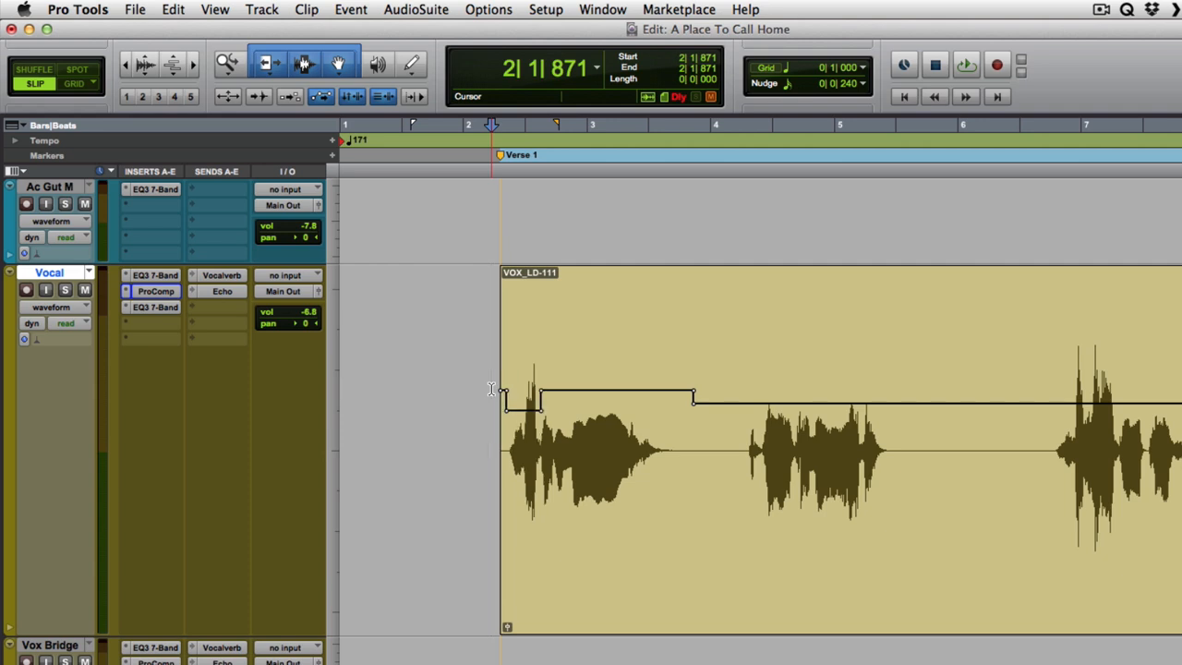
key(space)
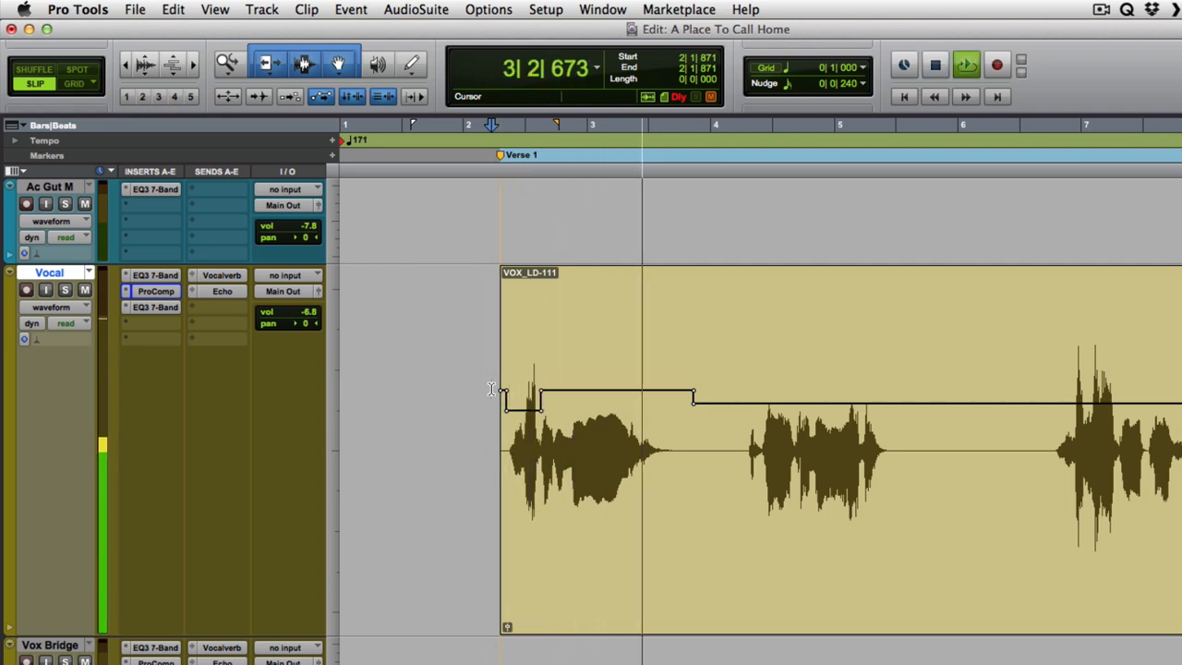
key(space)
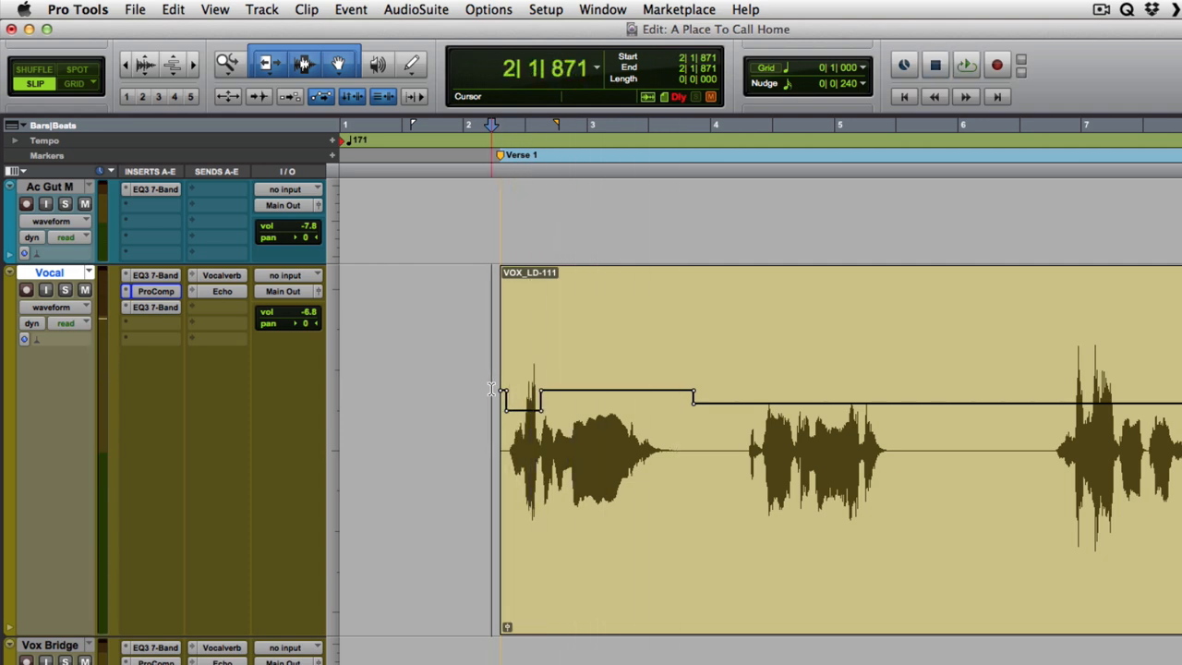
Open the vocal's Pro Compressor and play the first phrase to check how it responds to the clip gain changes.
click(157, 292)
key(space)
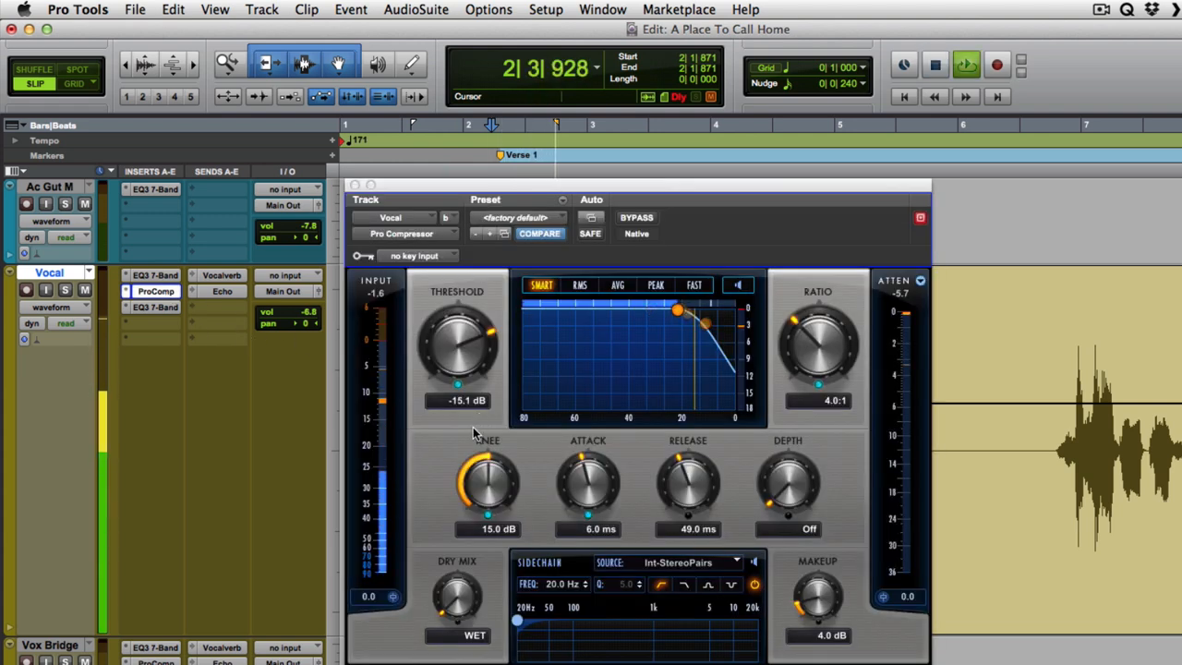
key(space)
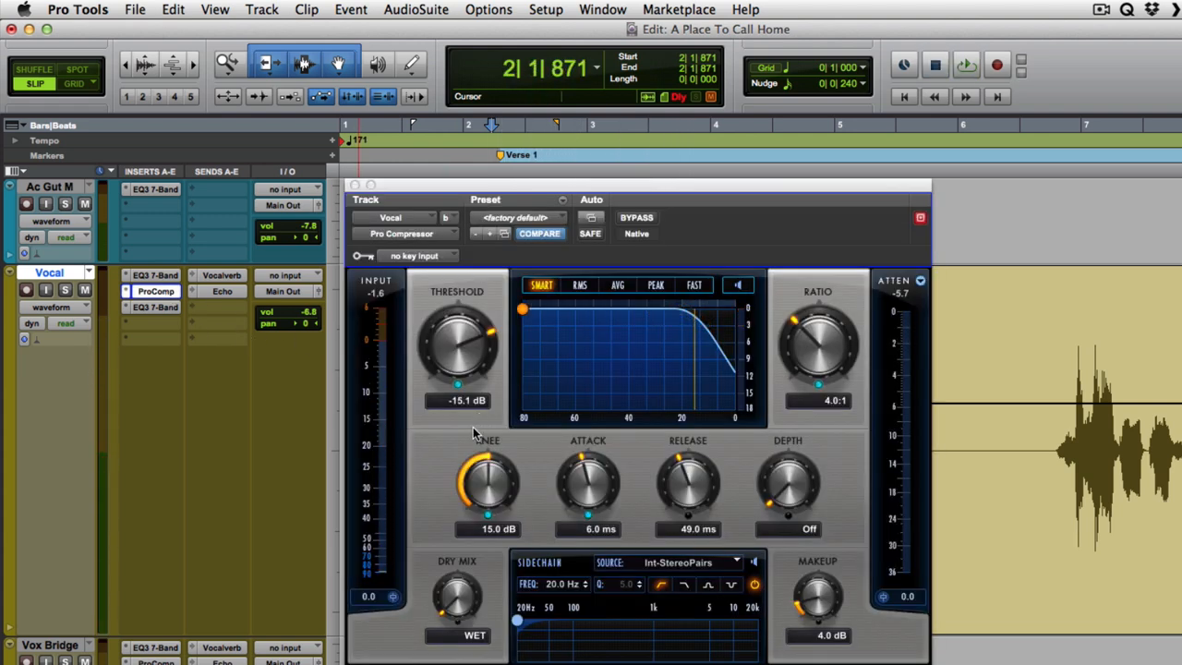
Close the compressor window and play the vocal from 2|1|871 through the first phrase into the second.
click(355, 186)
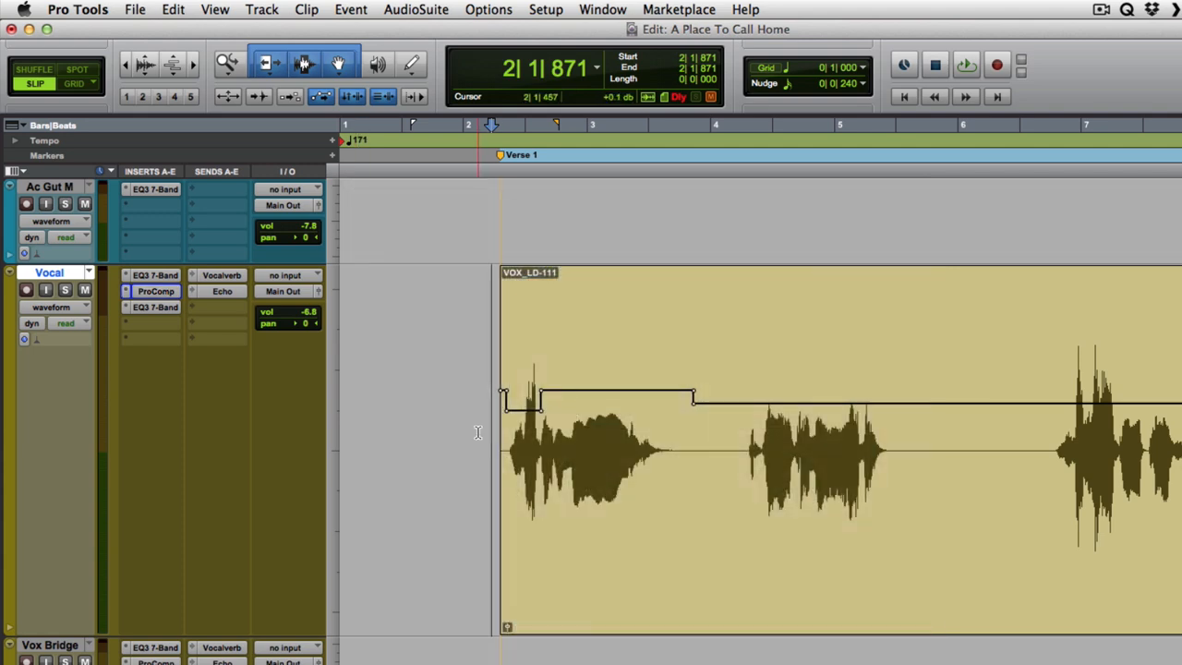
key(space)
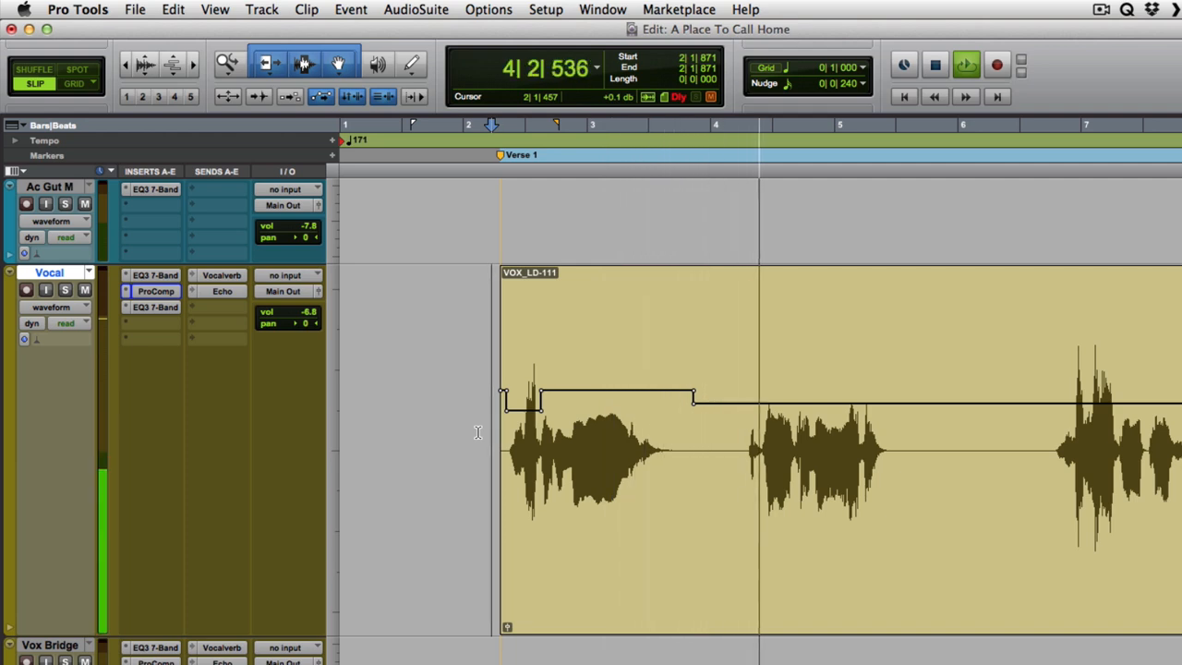
key(space)
Raise the clip gain slightly over the second vocal phrase, in bars 4 and 5, and play the vocal from 2|1|705.
drag(720, 388, 829, 384)
shift+click(927, 329)
click(487, 397)
key(space)
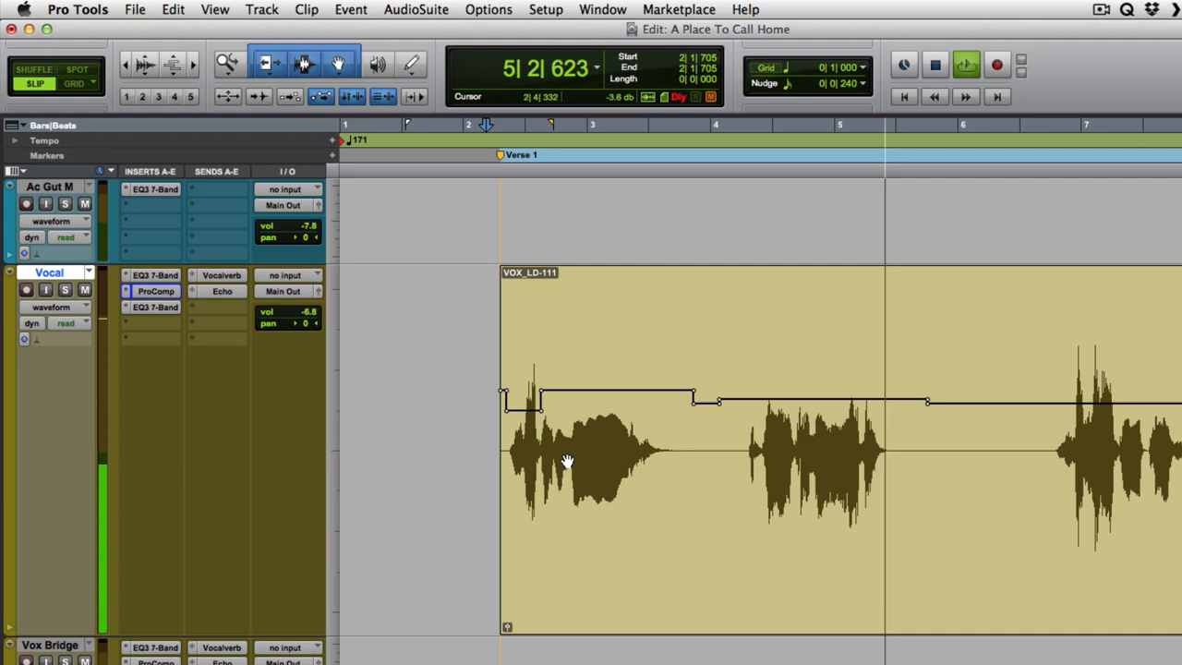
scroll(567, 462, right, 5)
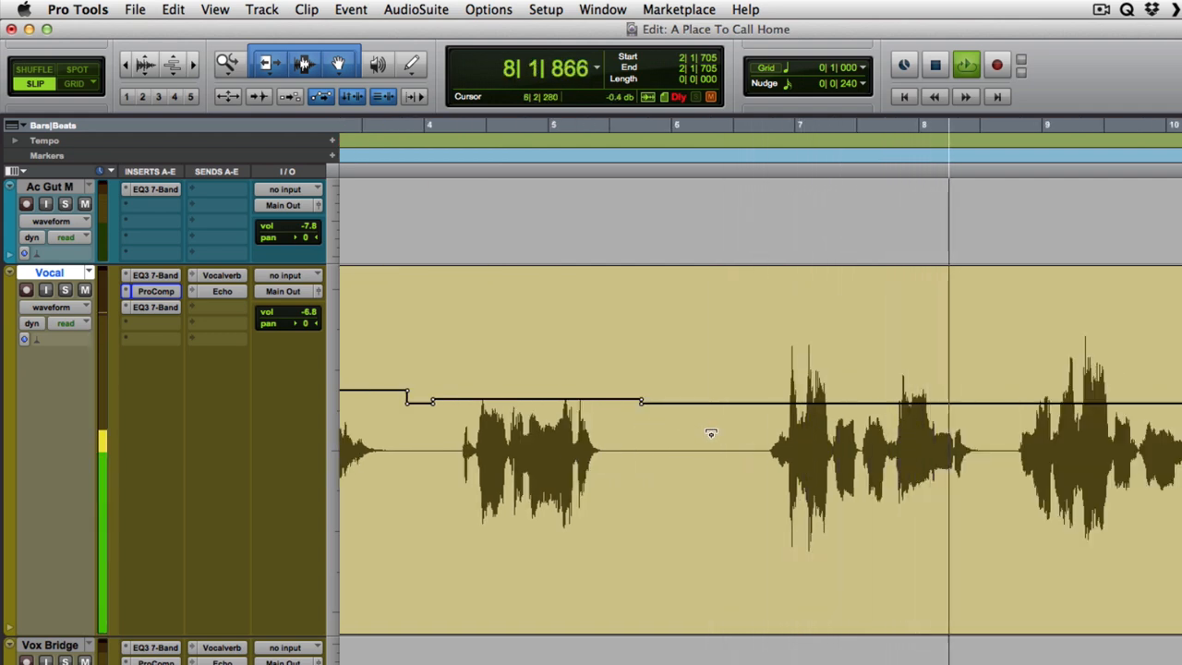
key(space)
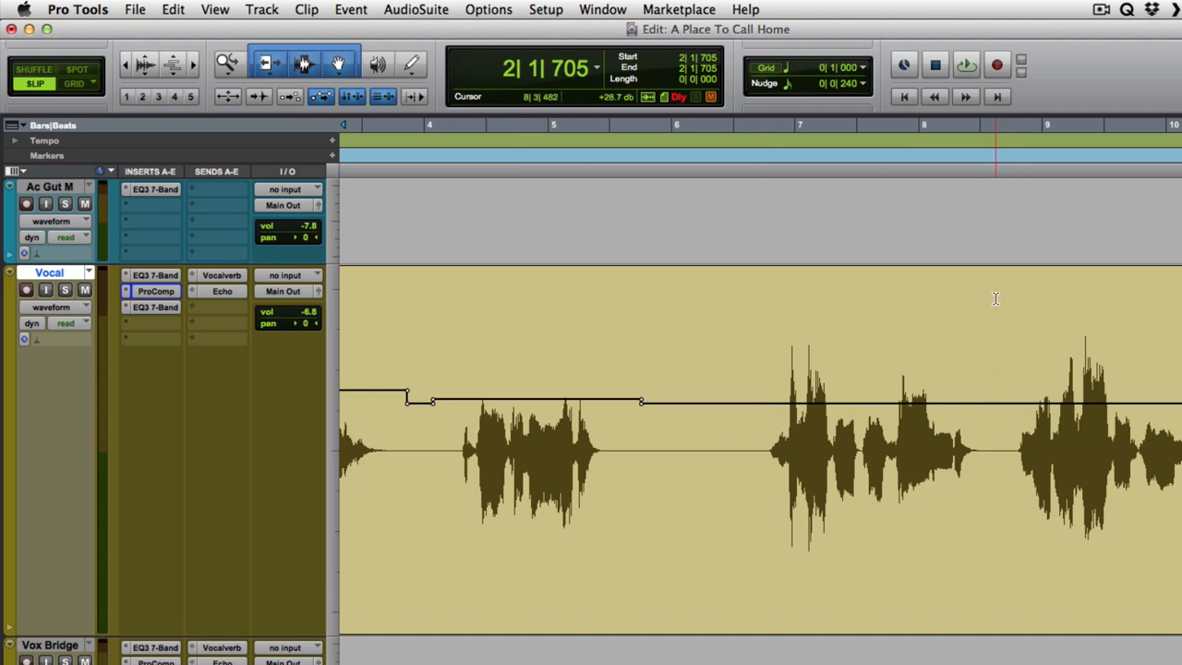
Raise the clip gain of the third phrase, from 6|2|059 to 8|3|482, by 1.6 dB and listen on into the Band In section.
drag(995, 300, 704, 359)
drag(770, 360, 770, 354)
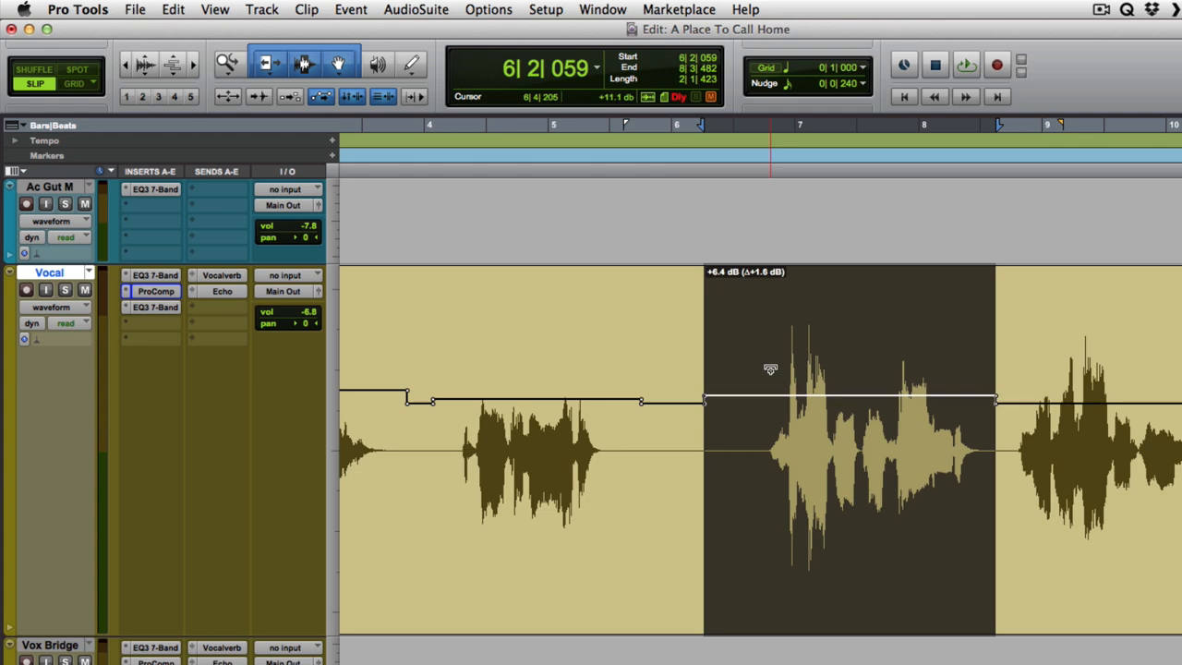
click(643, 246)
key(space)
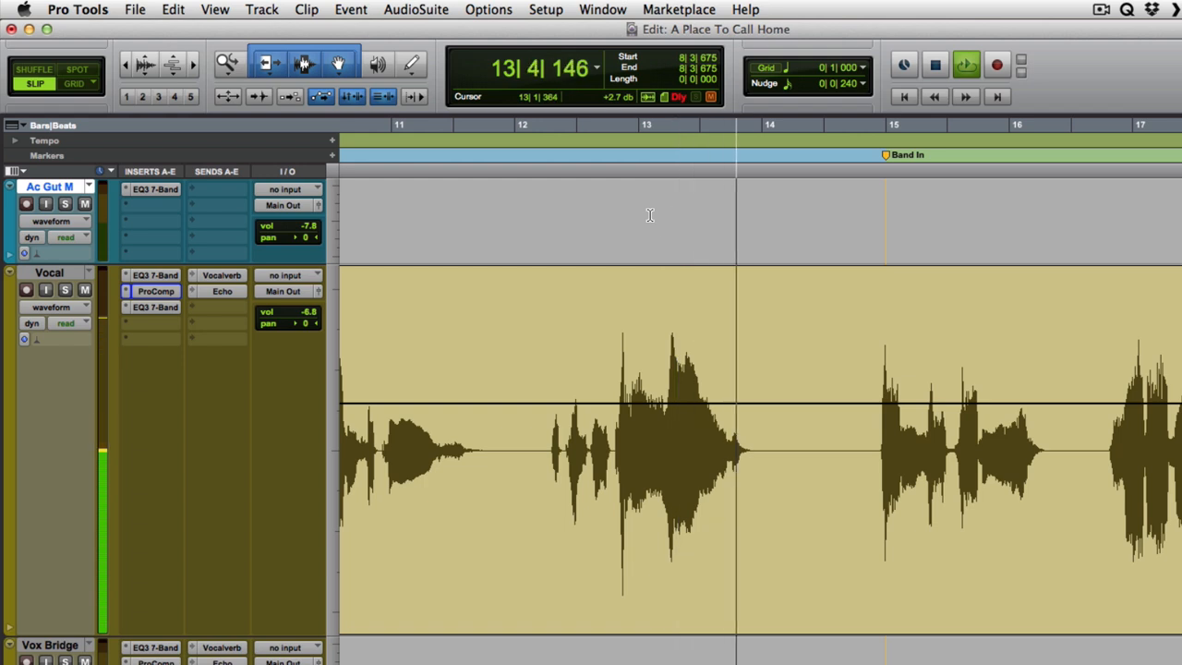
scroll(678, 213, right, 4)
click(678, 213)
click(678, 213)
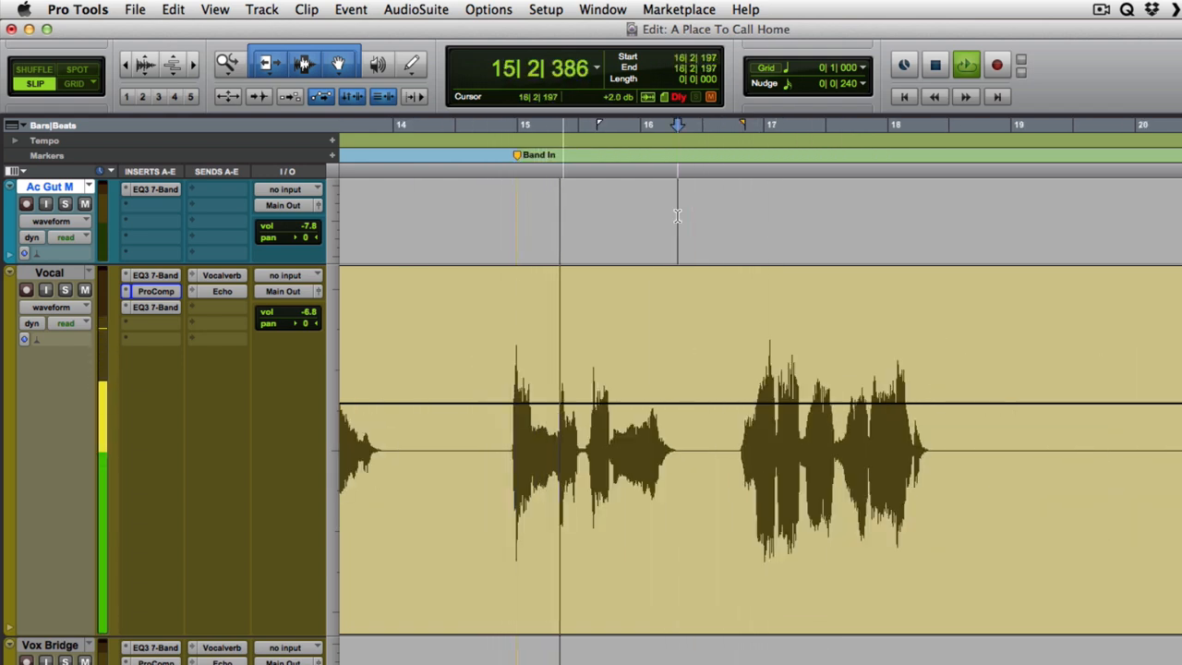
key(space)
Raise the clip gain of the first Band In phrase, from 14|3|251 to 16|3|284, and play it back into the next phrase.
click(455, 432)
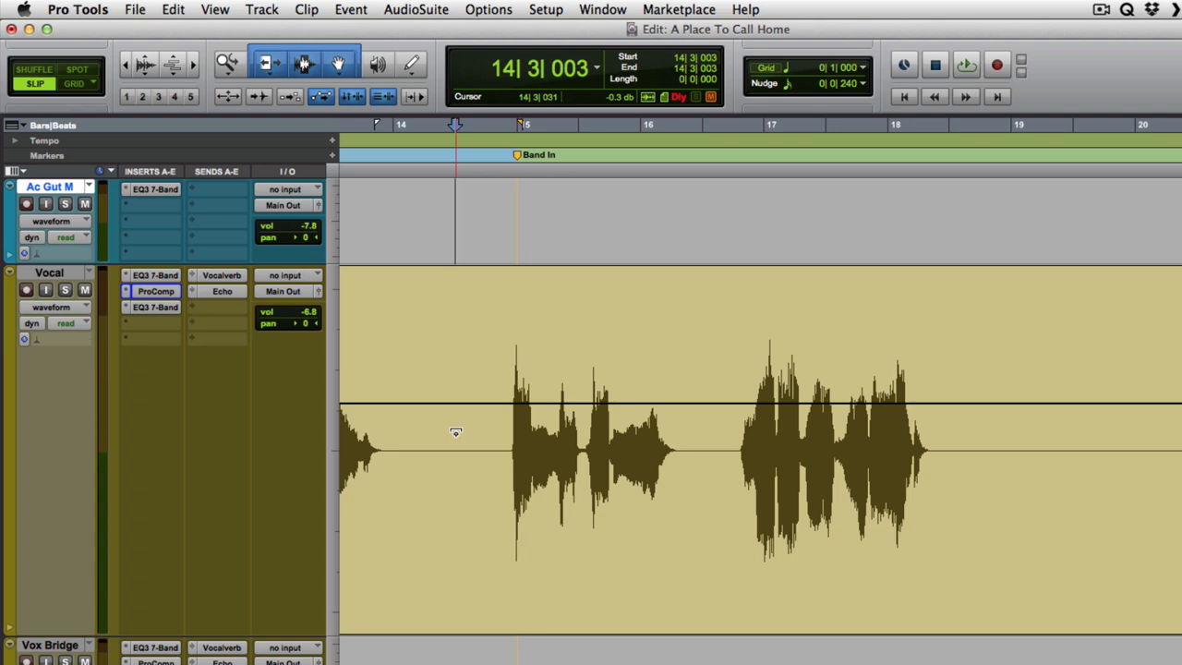
drag(463, 356, 711, 367)
drag(599, 399, 591, 446)
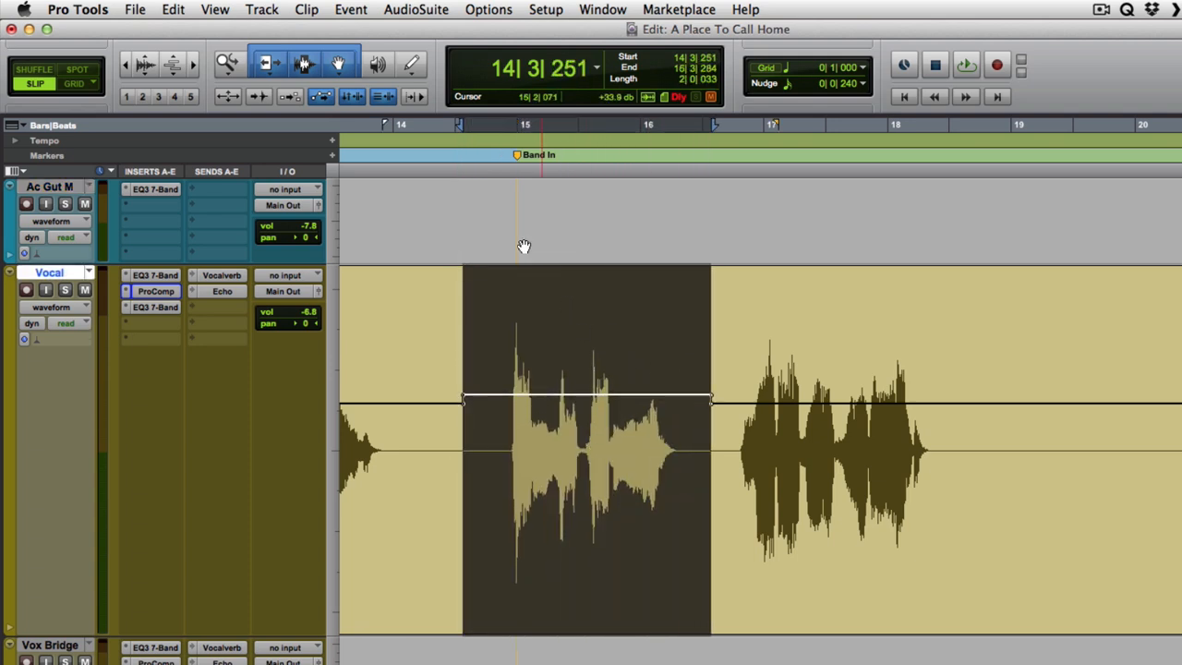
click(418, 219)
key(space)
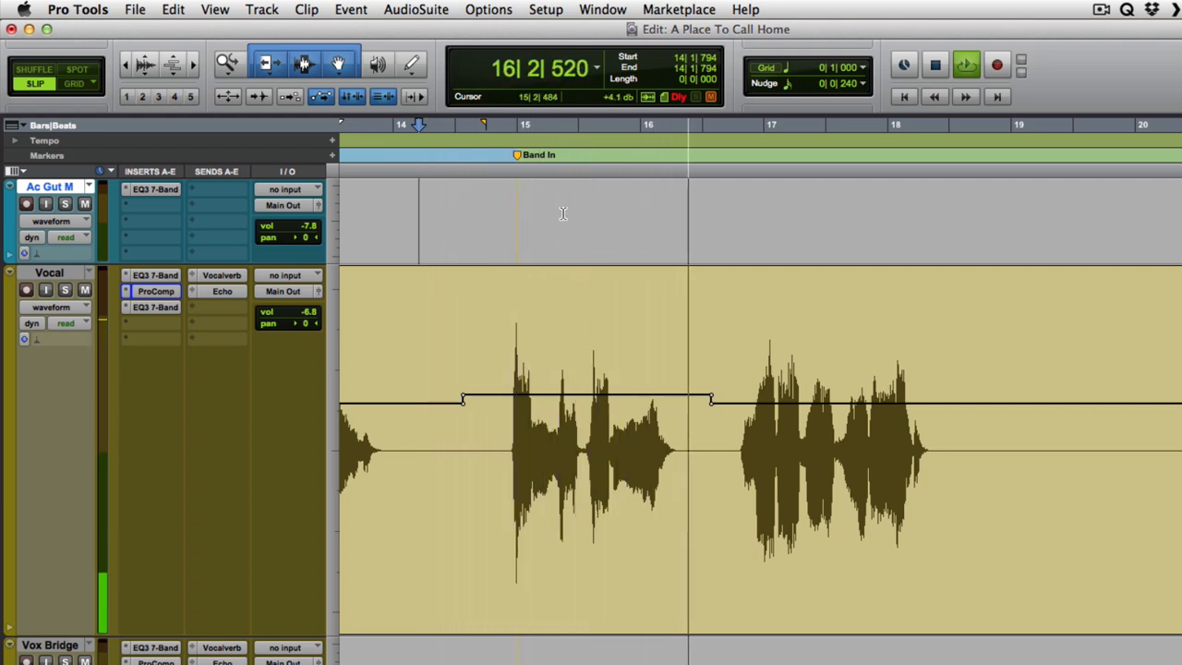
click(650, 205)
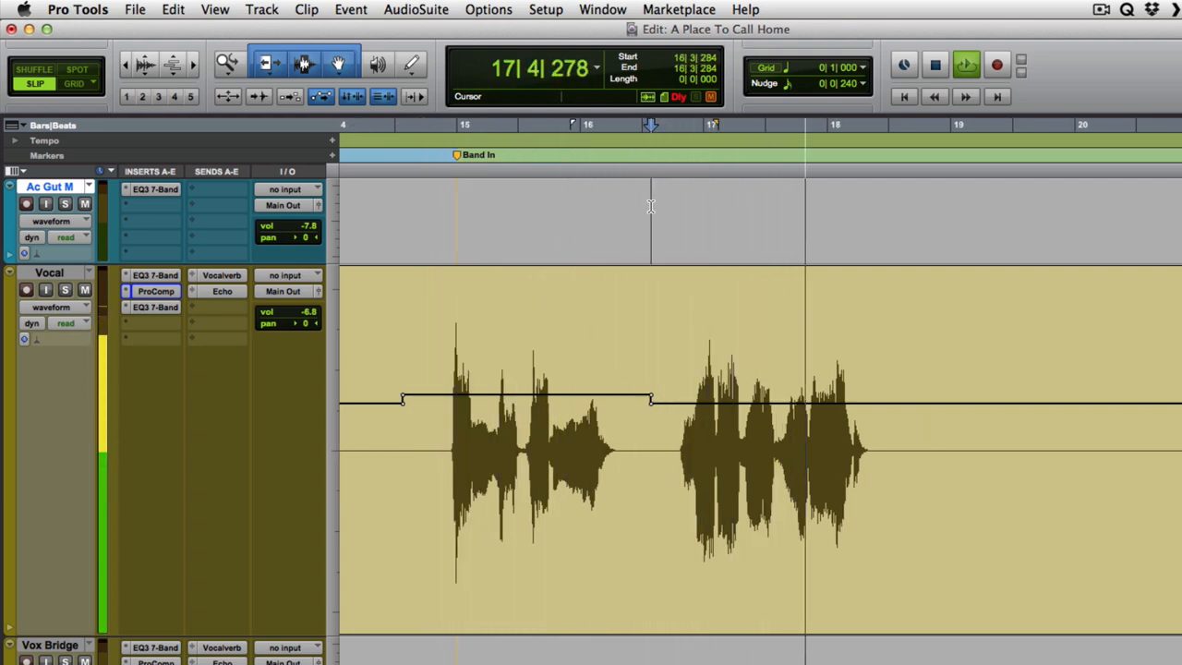
key(space)
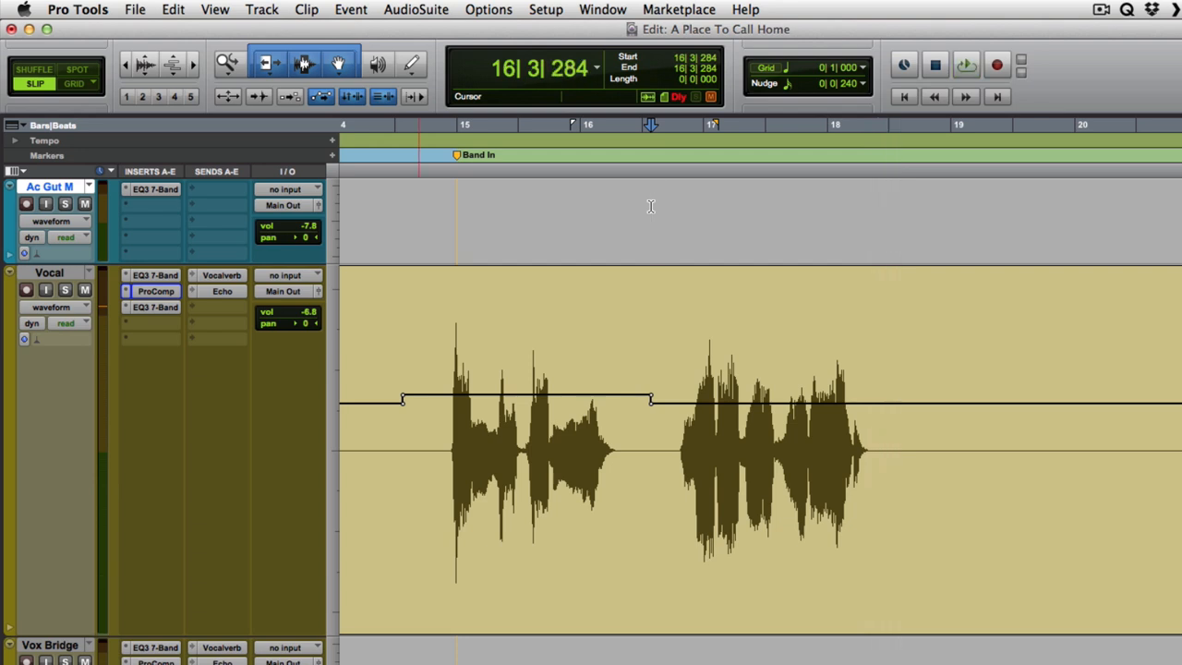
Play the first phrase of Verse 1b from 20|4|823 to judge its level.
scroll(650, 206, right, 5)
click(728, 218)
key(space)
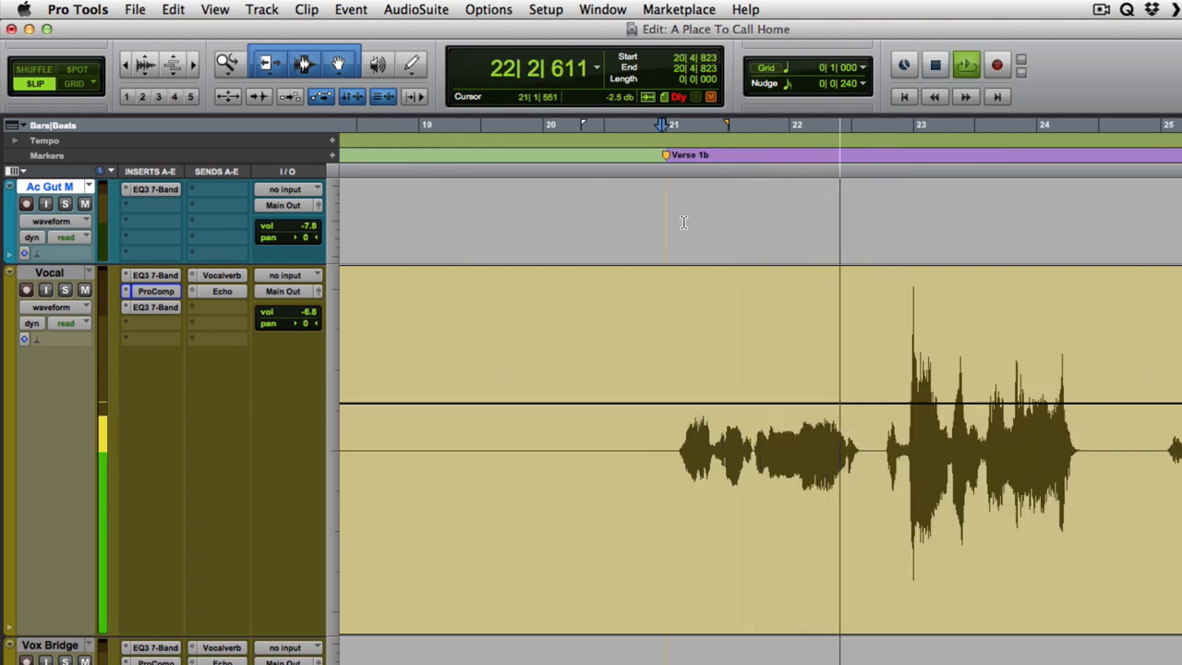
key(space)
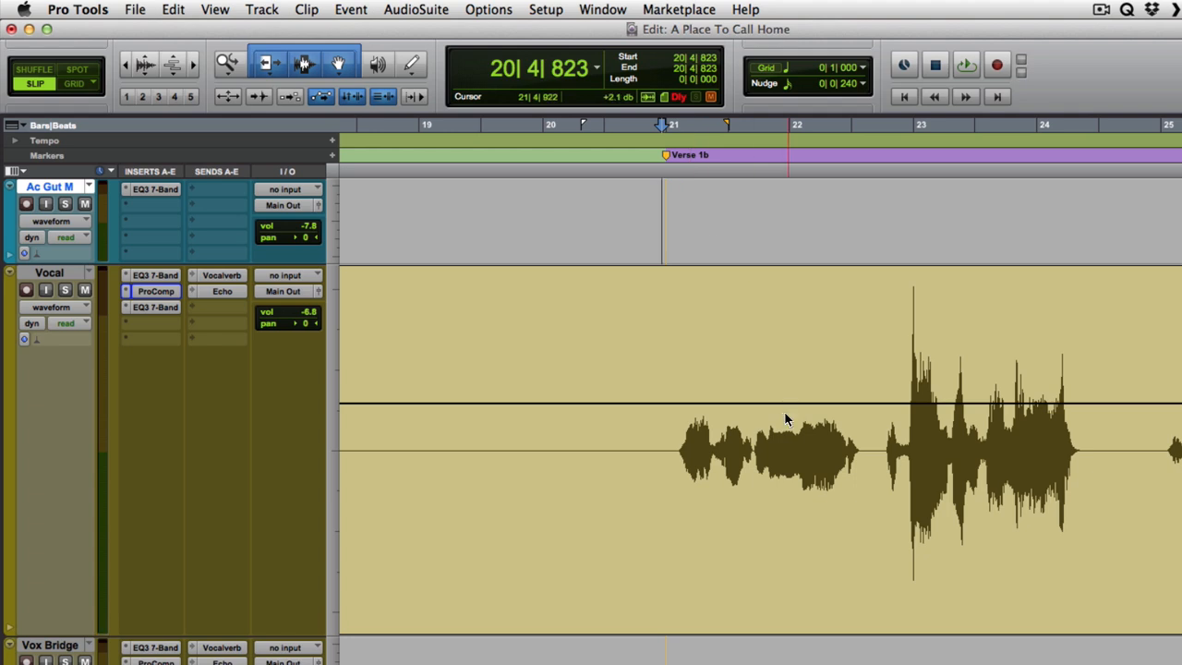
Open the vocal's Pro Compressor, play the quiet opening of Verse 1b from 20|3|819 to check the attenuation, and close it.
click(157, 293)
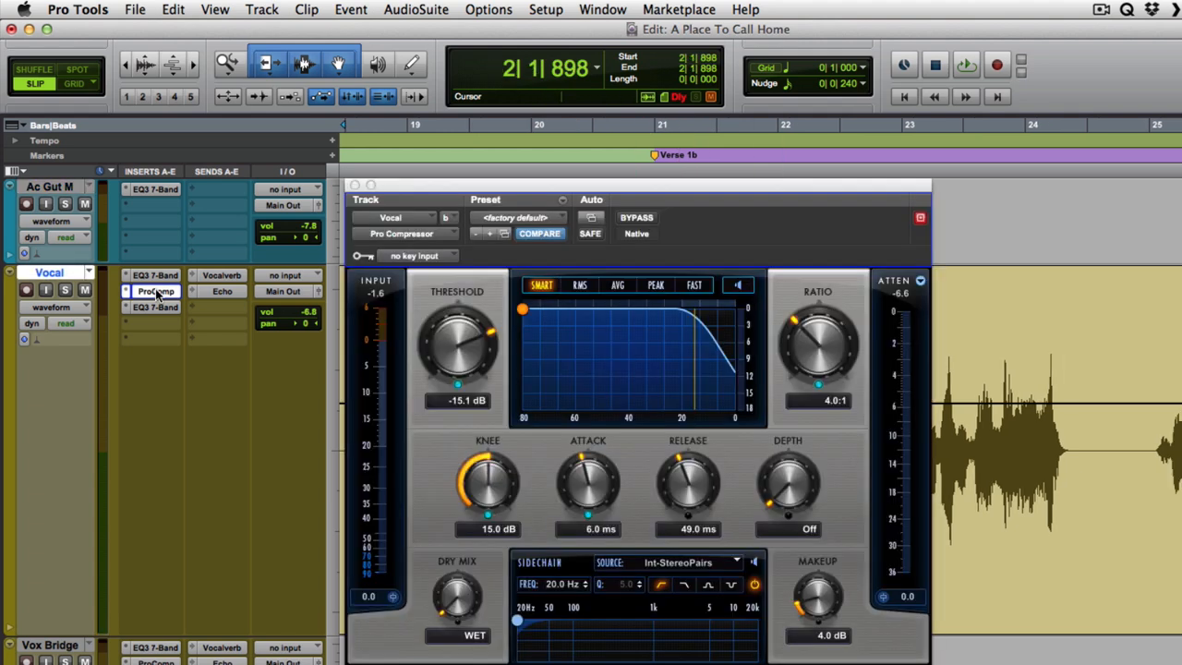
key(space)
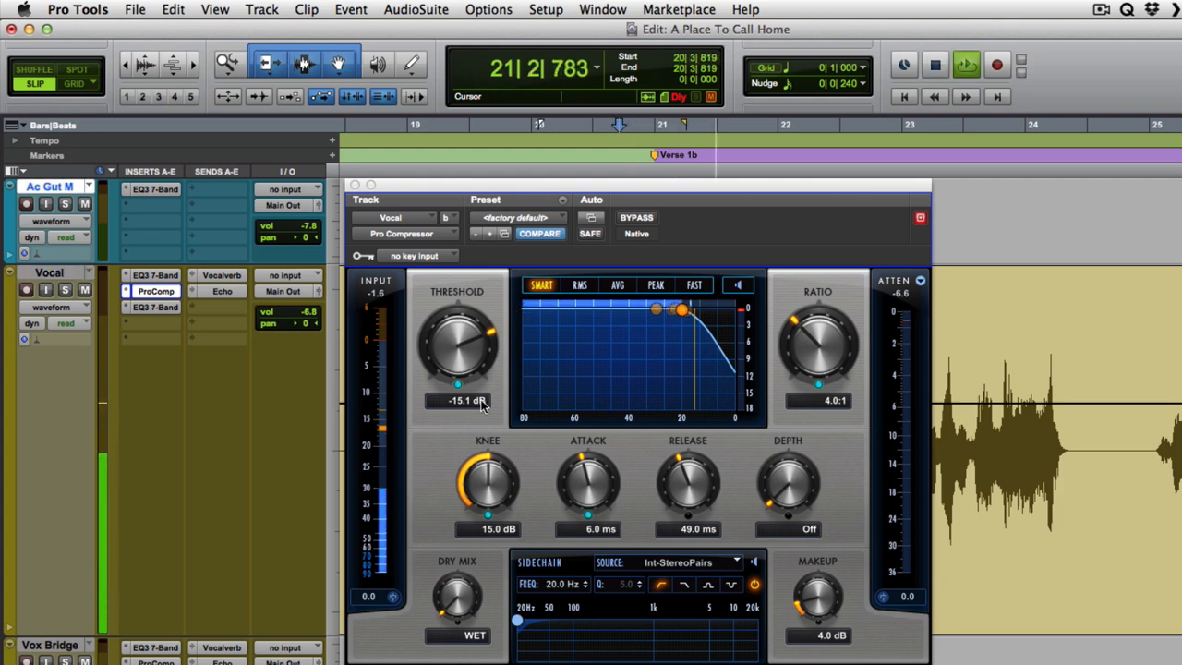
key(space)
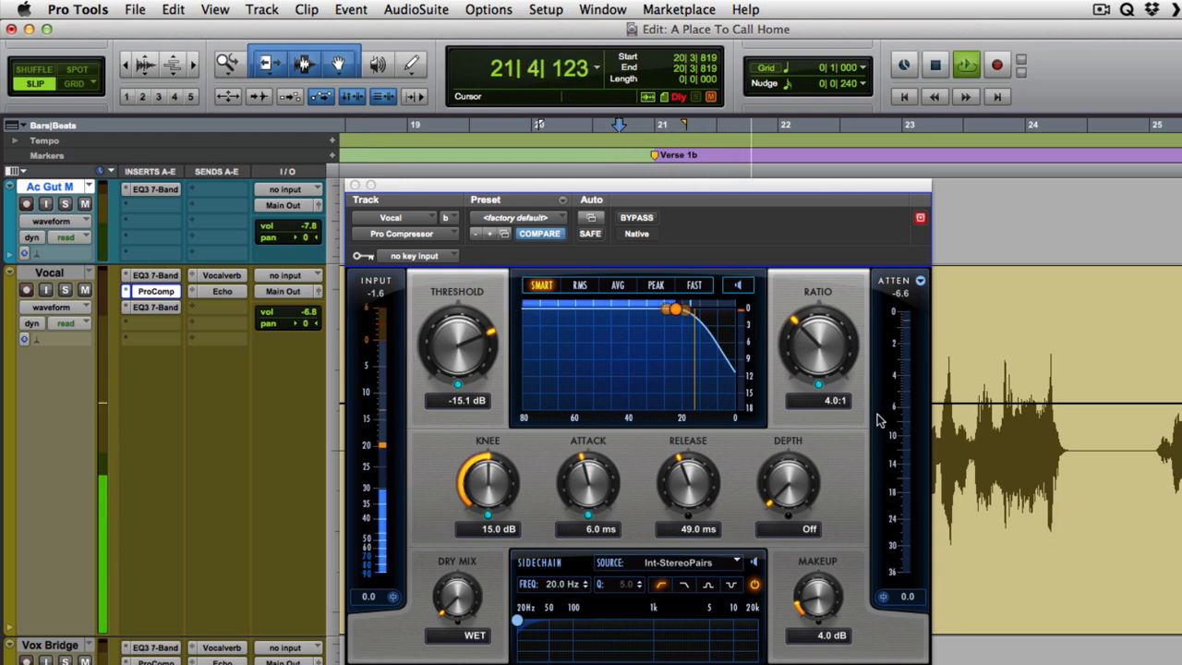
key(space)
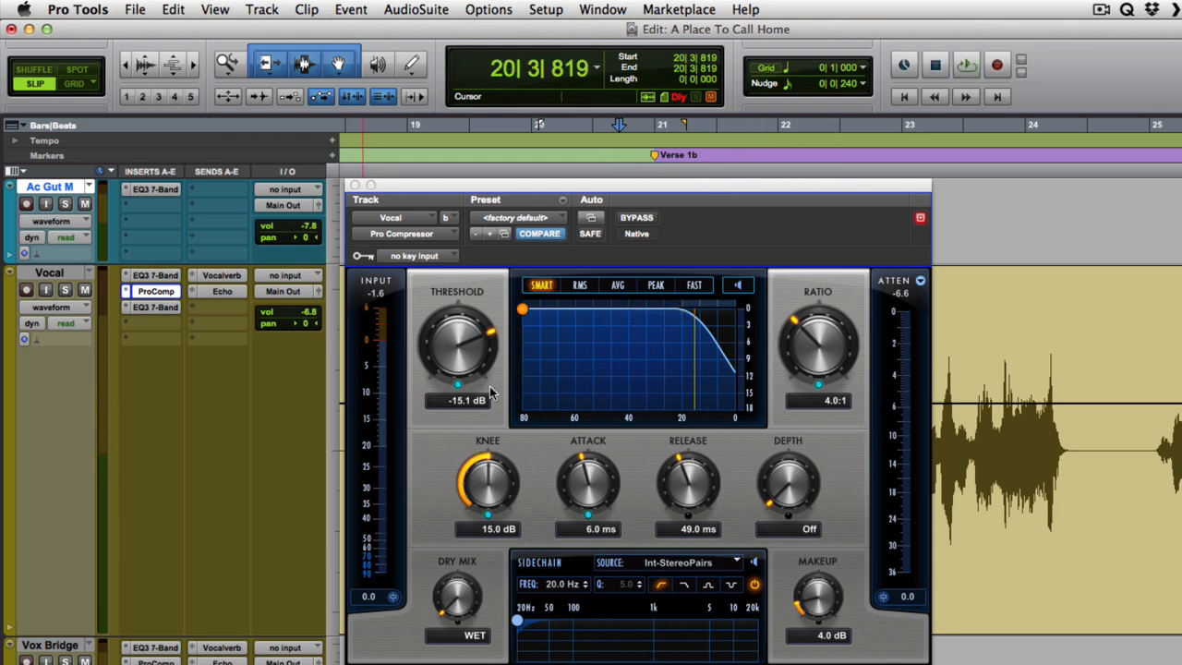
click(355, 185)
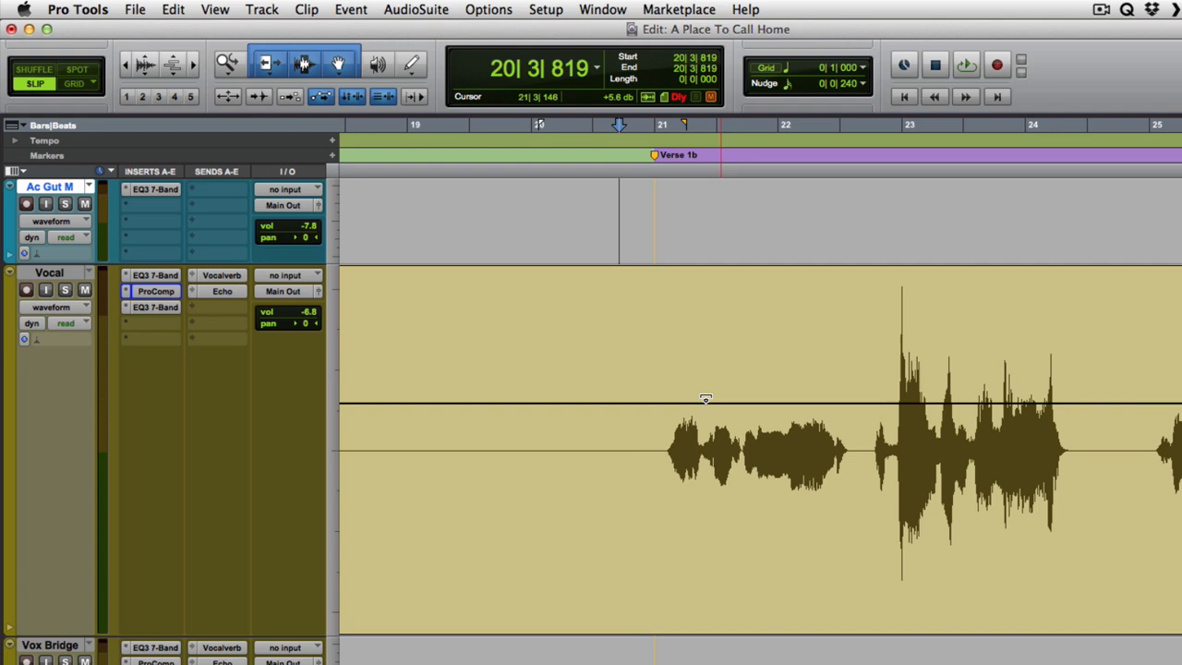
Raise the clip gain of Verse 1b's first phrase, from 20|4|107 to 22|3|576, by 4.6 dB and play it from 20|3|240.
drag(626, 349, 793, 379)
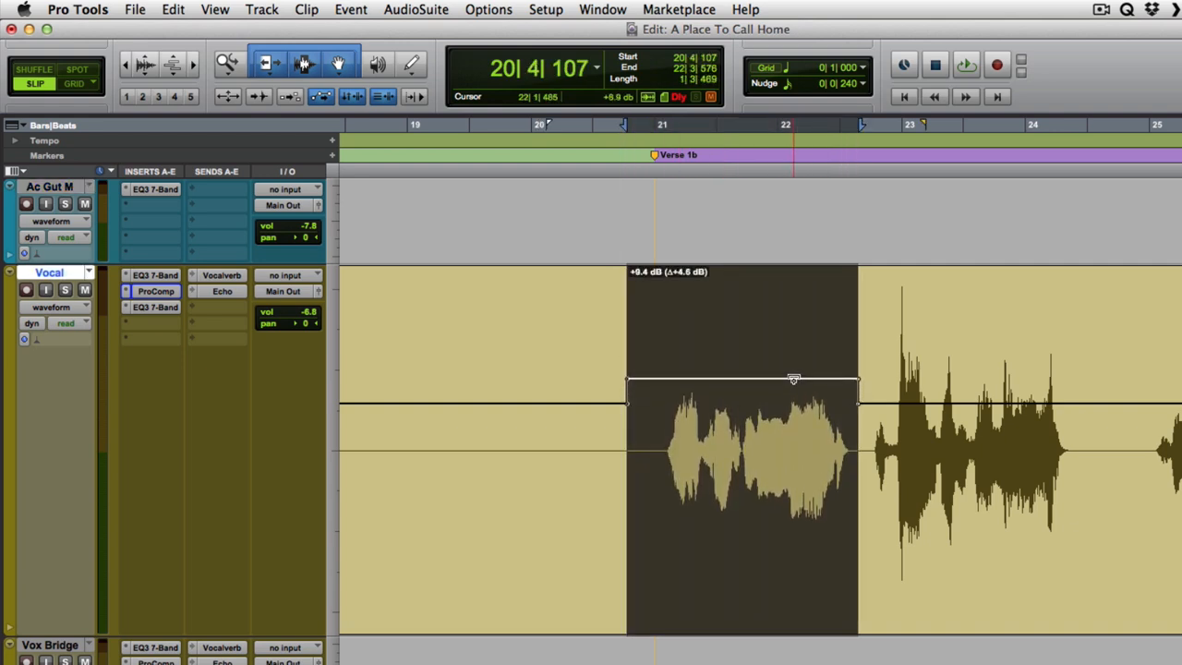
click(658, 227)
key(space)
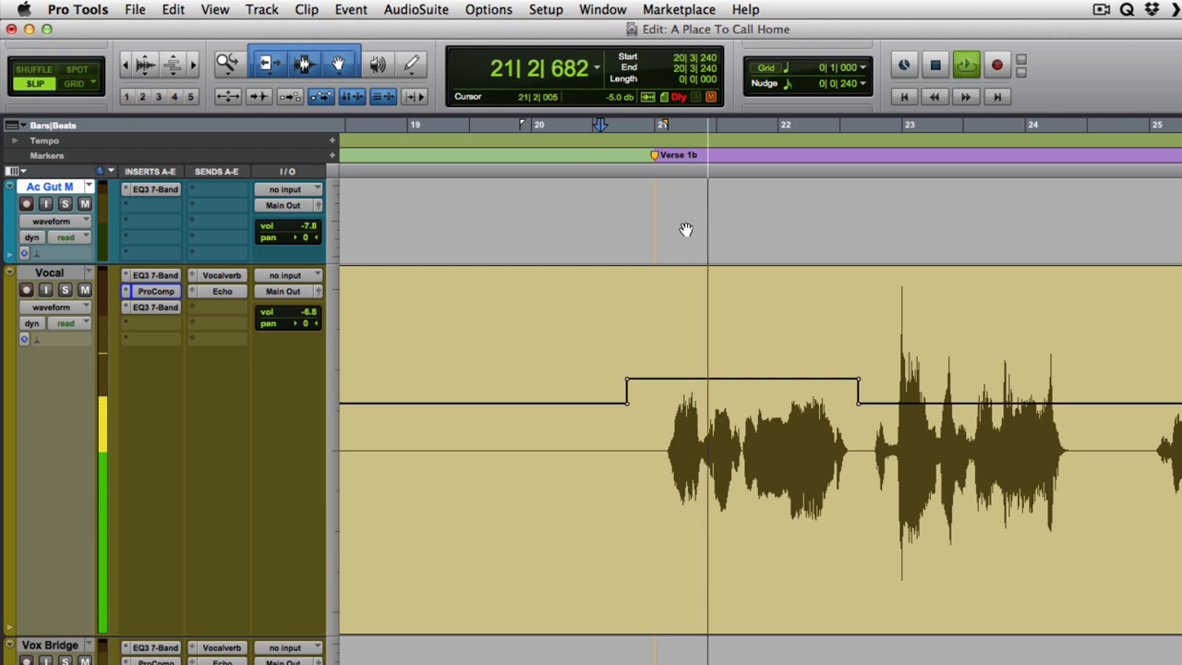
scroll(628, 213, right, 3)
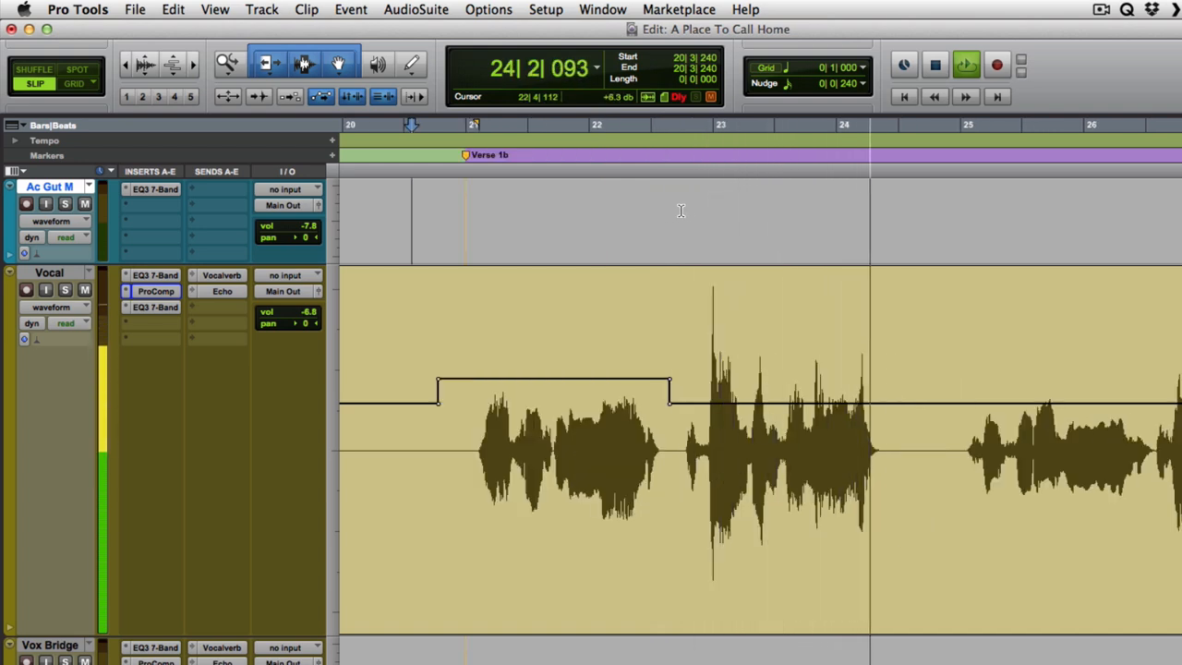
key(space)
Raise the clip gain of the quiet phrase from 24|4|476 to 26|3|202 and play it back from 24|3|582.
scroll(678, 210, right, 3)
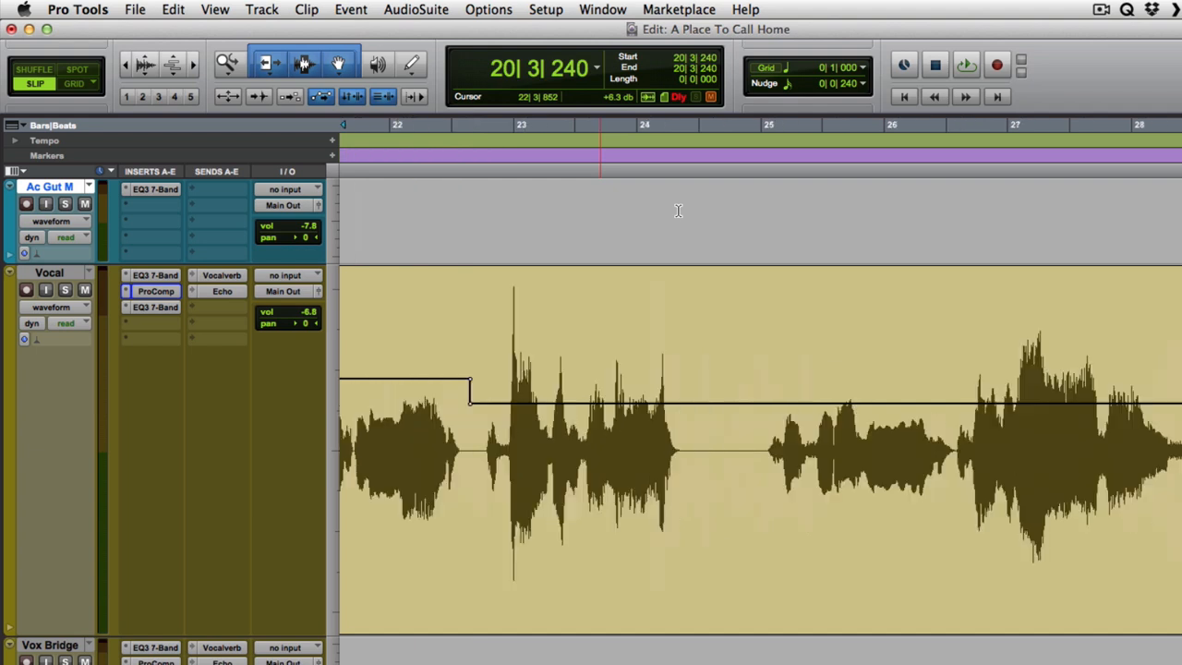
drag(744, 360, 952, 363)
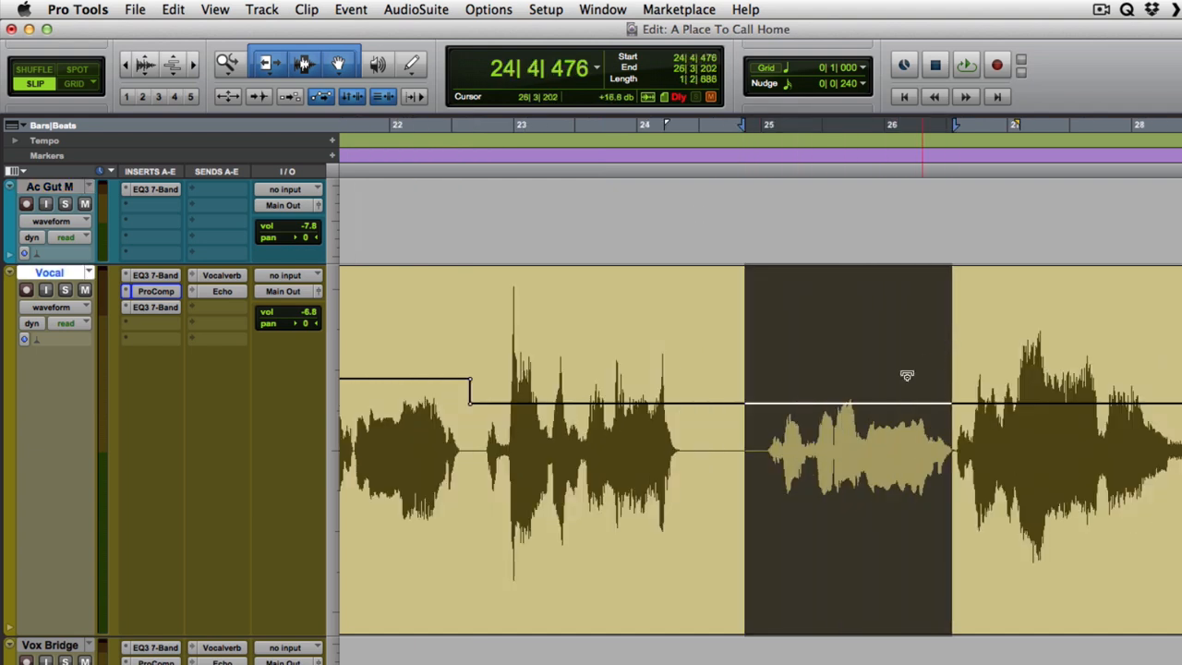
drag(871, 401, 871, 389)
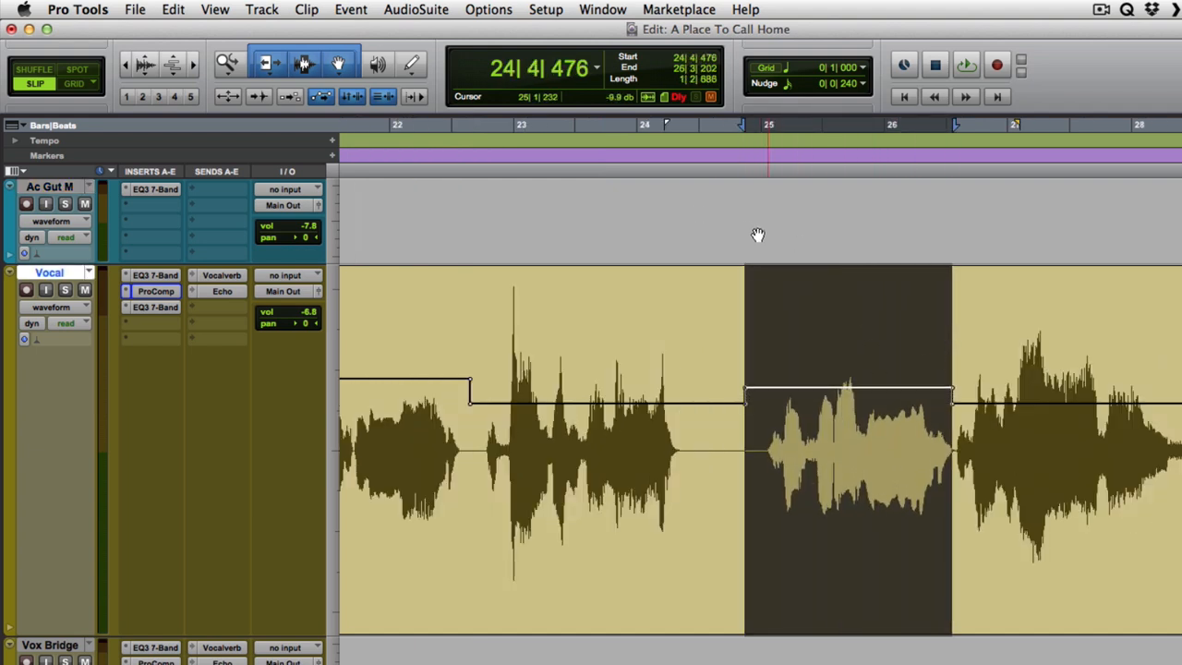
click(717, 218)
key(space)
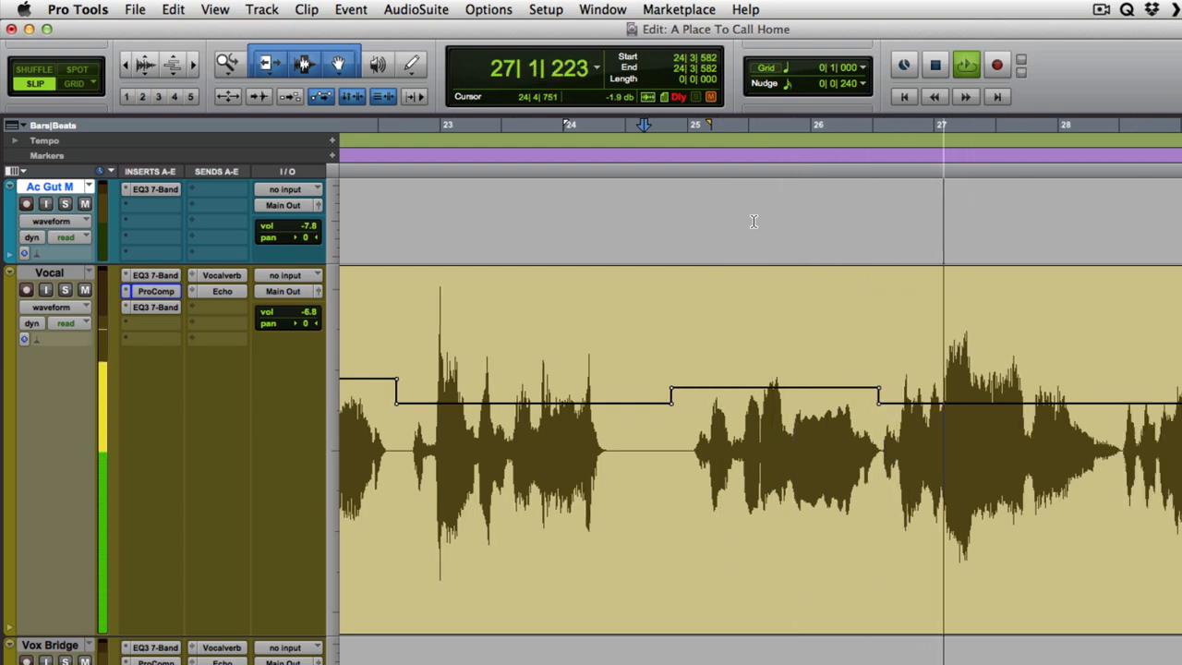
key(space)
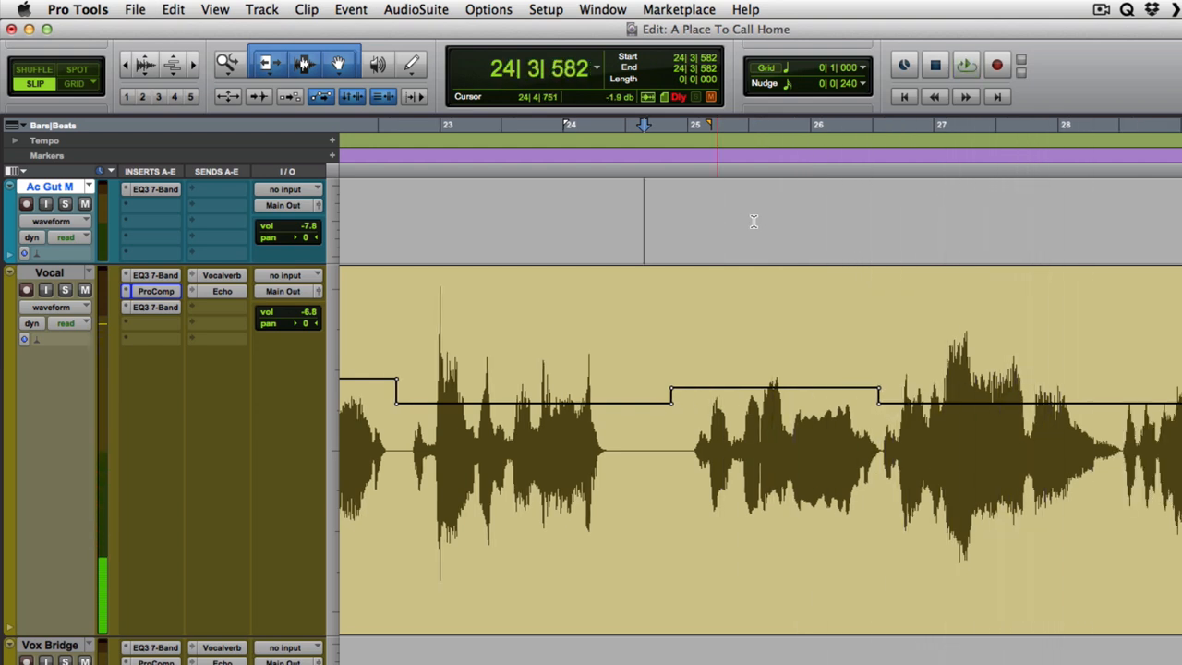
Play Verse 1b from 20|4|410 with the vocal's Pro Compressor open to check the attenuation, and close the compressor.
click(615, 213)
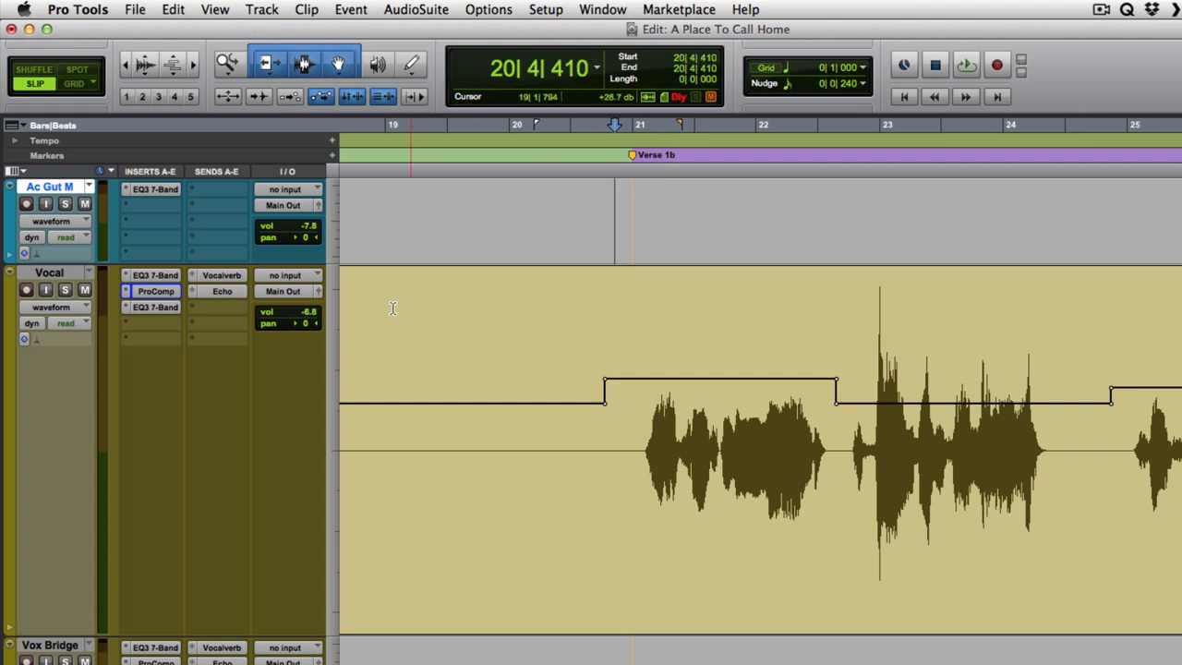
click(156, 292)
key(space)
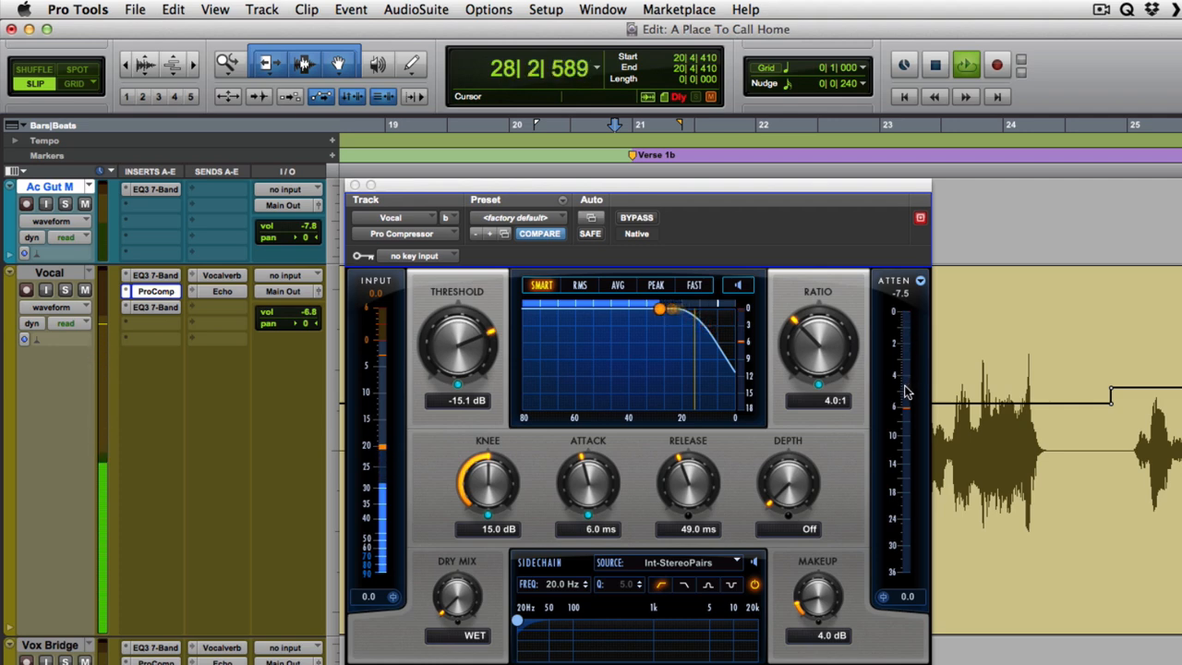
key(space)
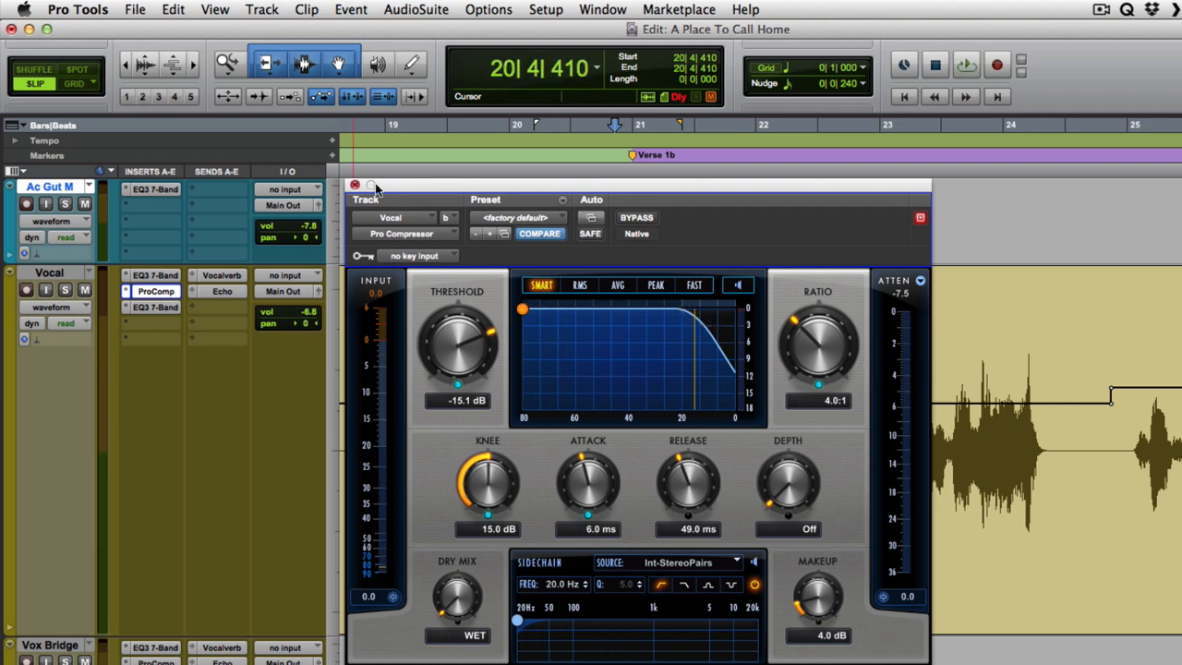
click(355, 185)
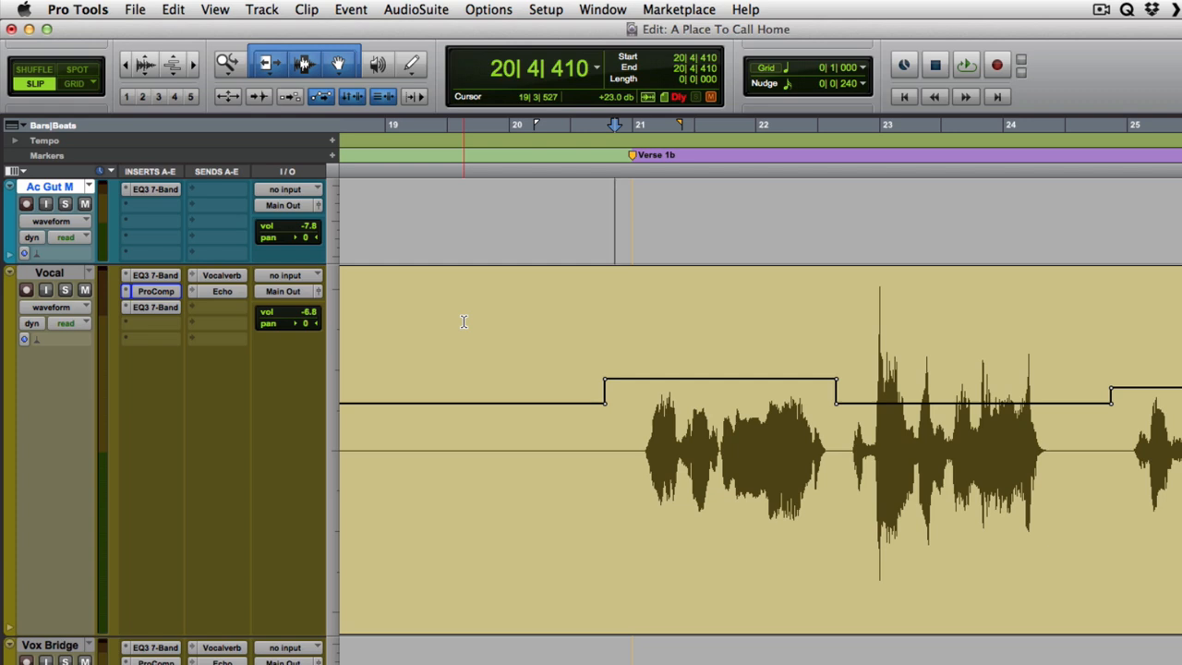
Lower the clip gain over the loud peak just before Chorus 1, from 40|1|915 to 40|3|304.
click(610, 364)
scroll(809, 319, right, 15)
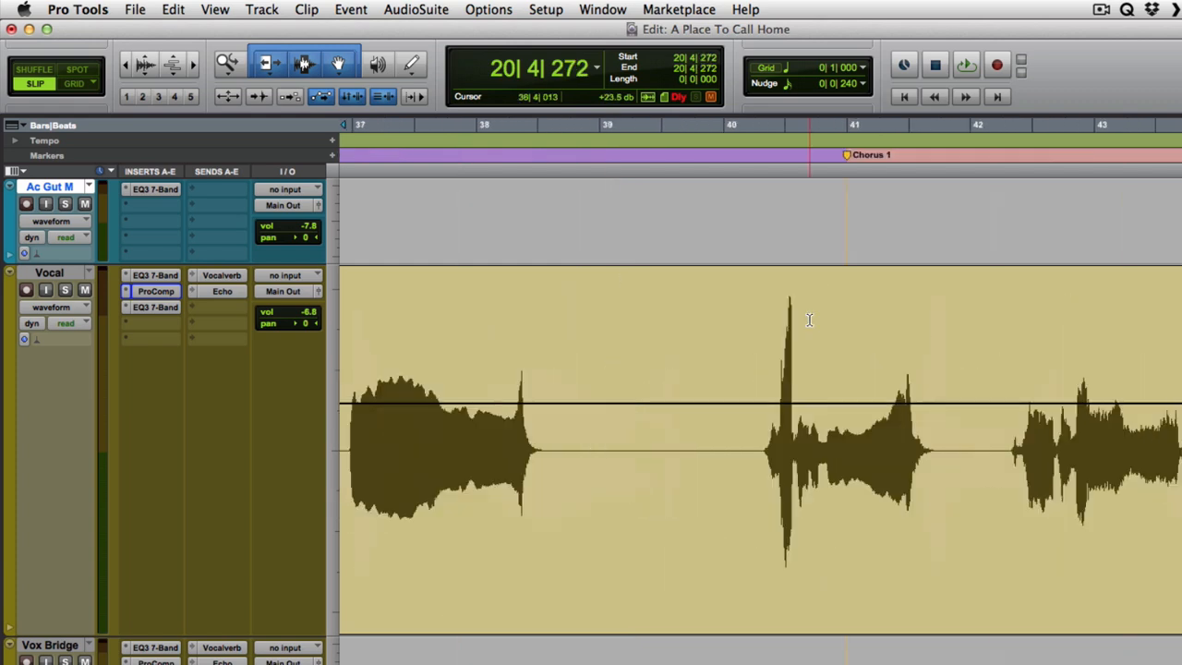
click(689, 314)
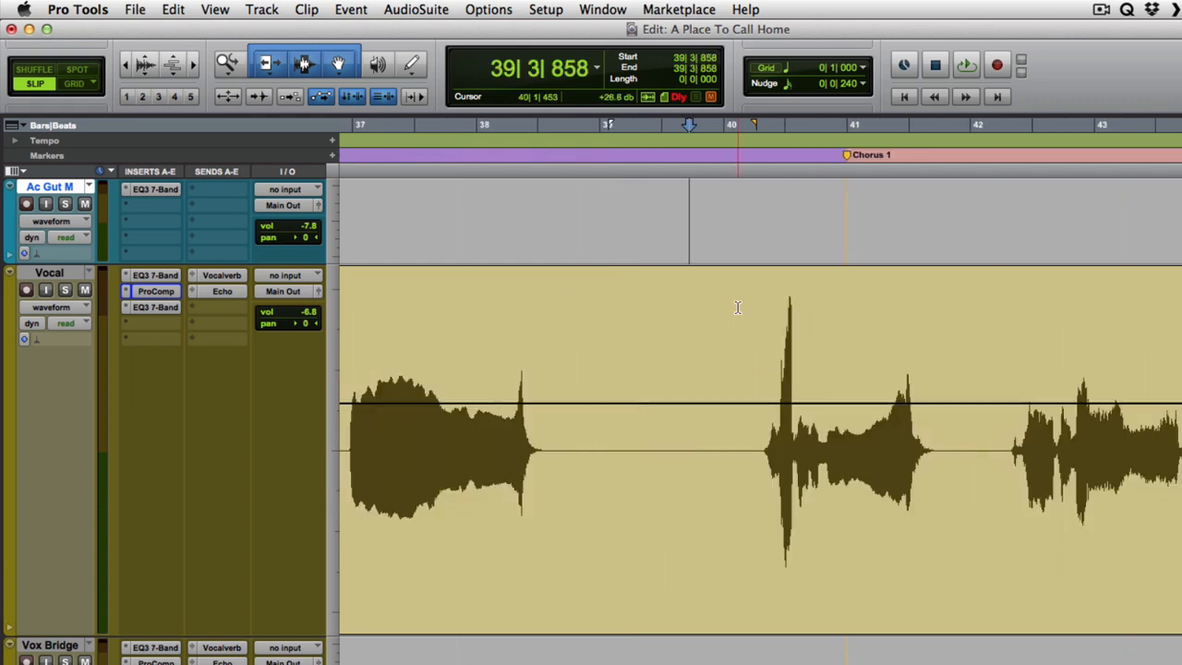
key(F5)
drag(958, 356, 641, 414)
drag(476, 346, 613, 363)
drag(560, 427, 560, 443)
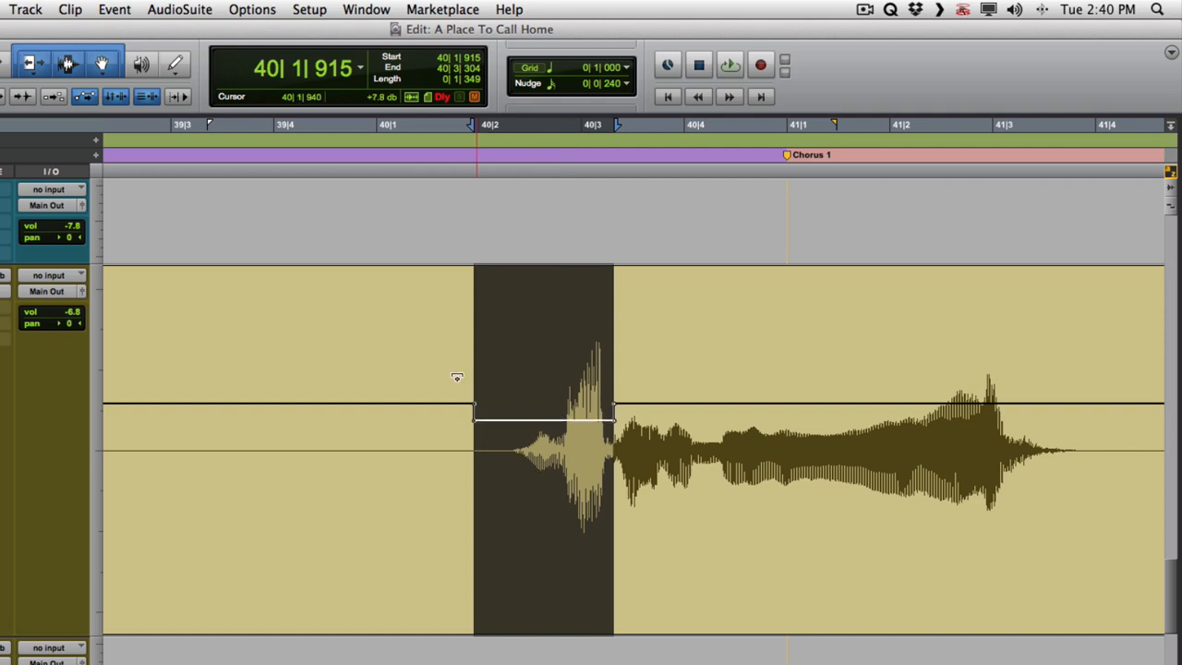
Play the vocal from 40|1|003 into Chorus 1 to check the lowered peak.
click(376, 321)
key(space)
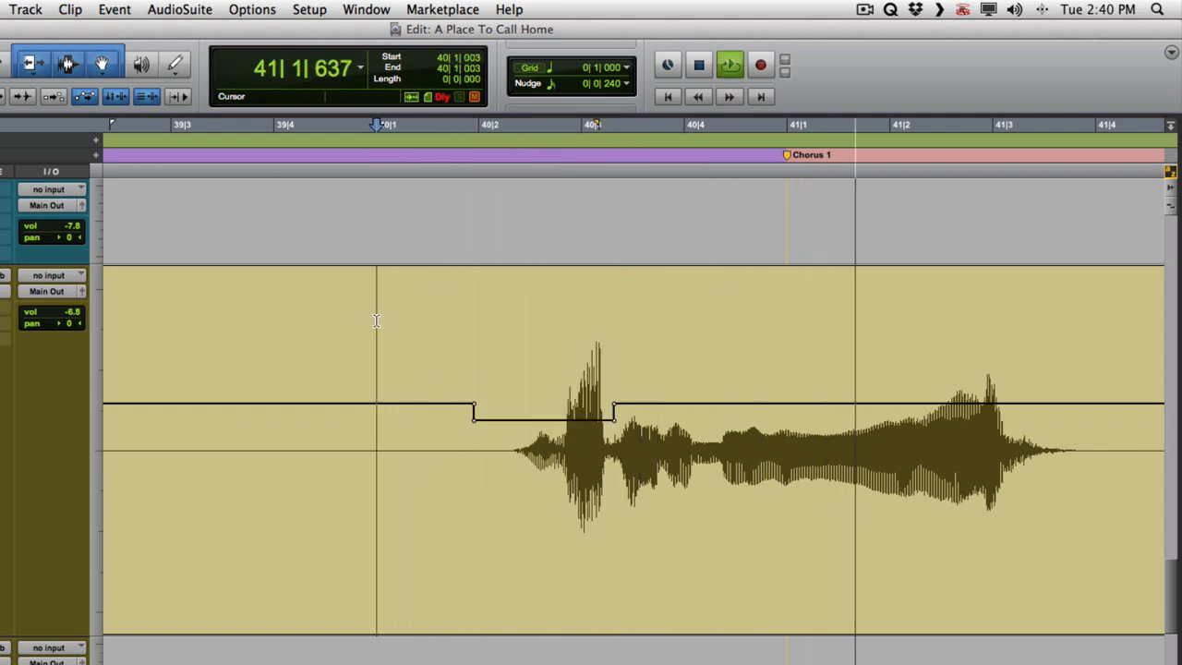
key(space)
Raise the clip gain of the whole phrase around the start of Chorus 1, bars 40 to 41, and play it from 39|4|508.
key(super+bracketleft)
drag(494, 334, 887, 340)
drag(653, 391, 653, 385)
click(480, 209)
key(space)
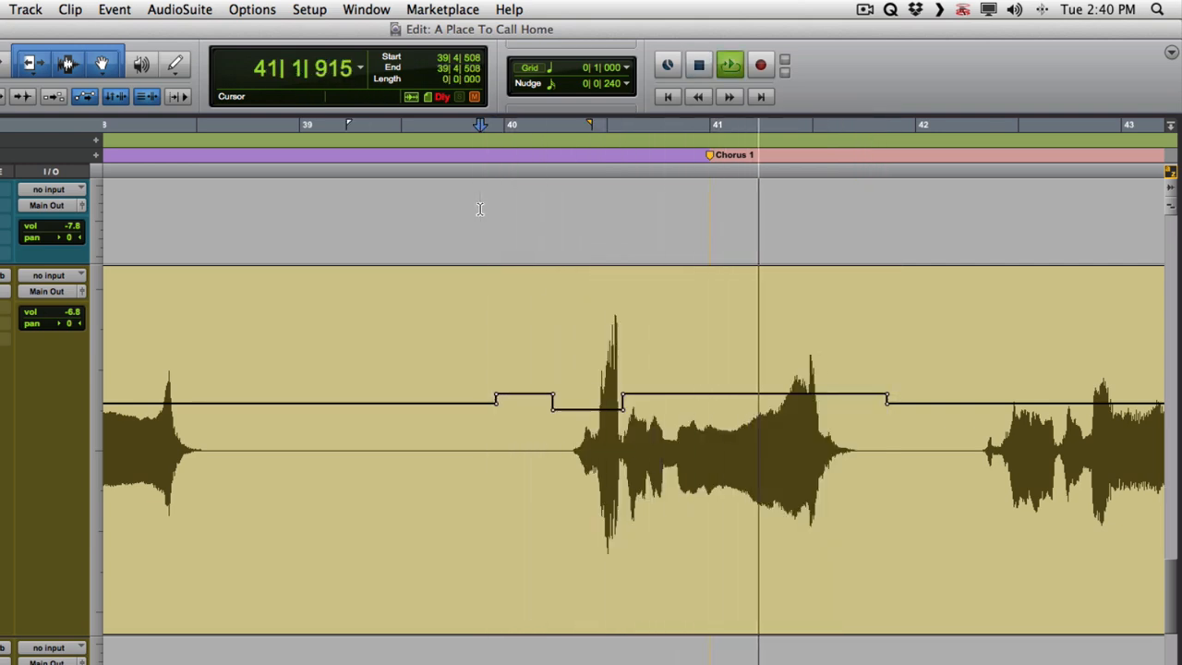
key(space)
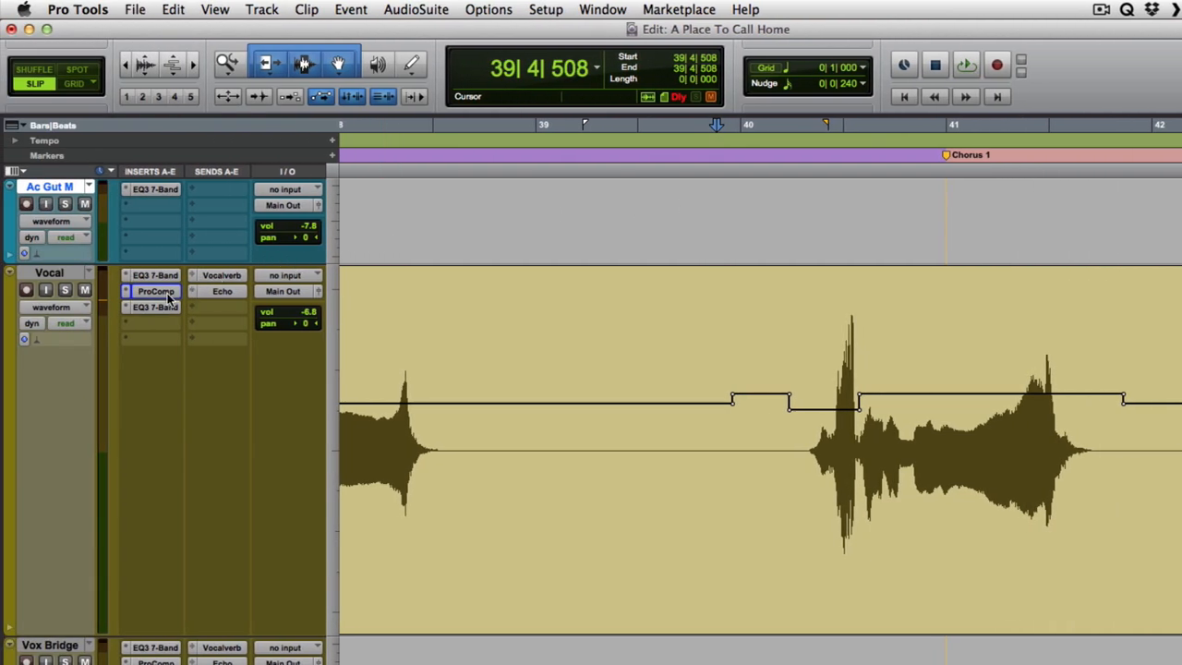
Check the attenuation on the vocal's Pro Compressor for this phrase, close the compressor and undo the phrase's gain raise.
click(168, 294)
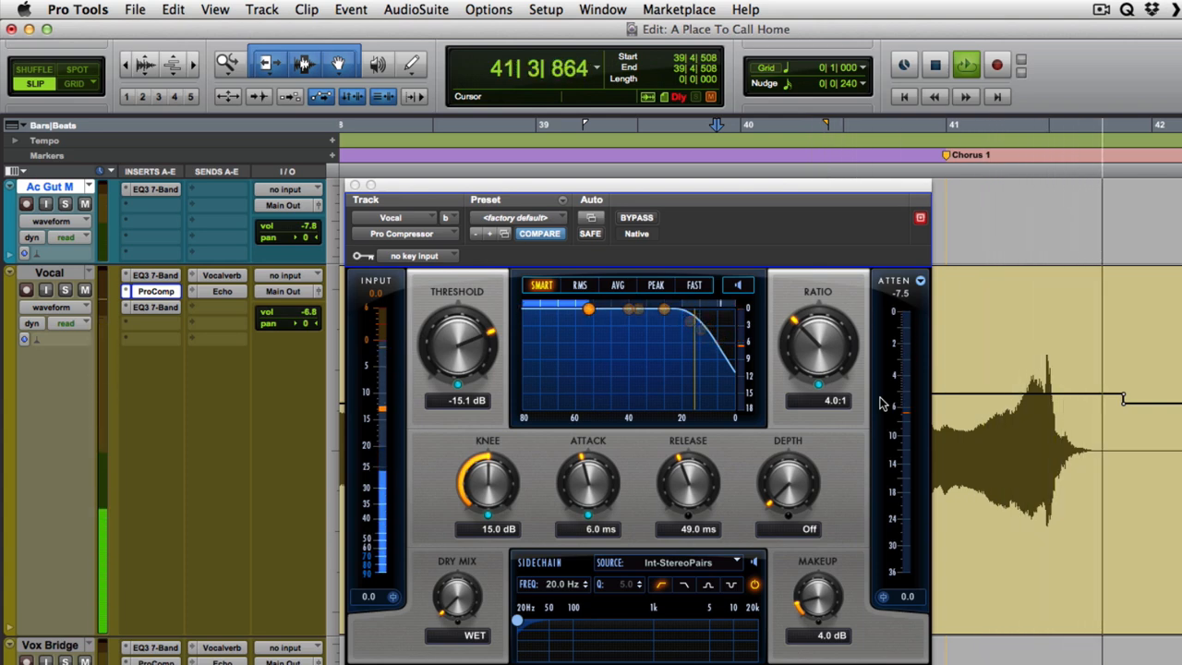
key(space)
click(355, 186)
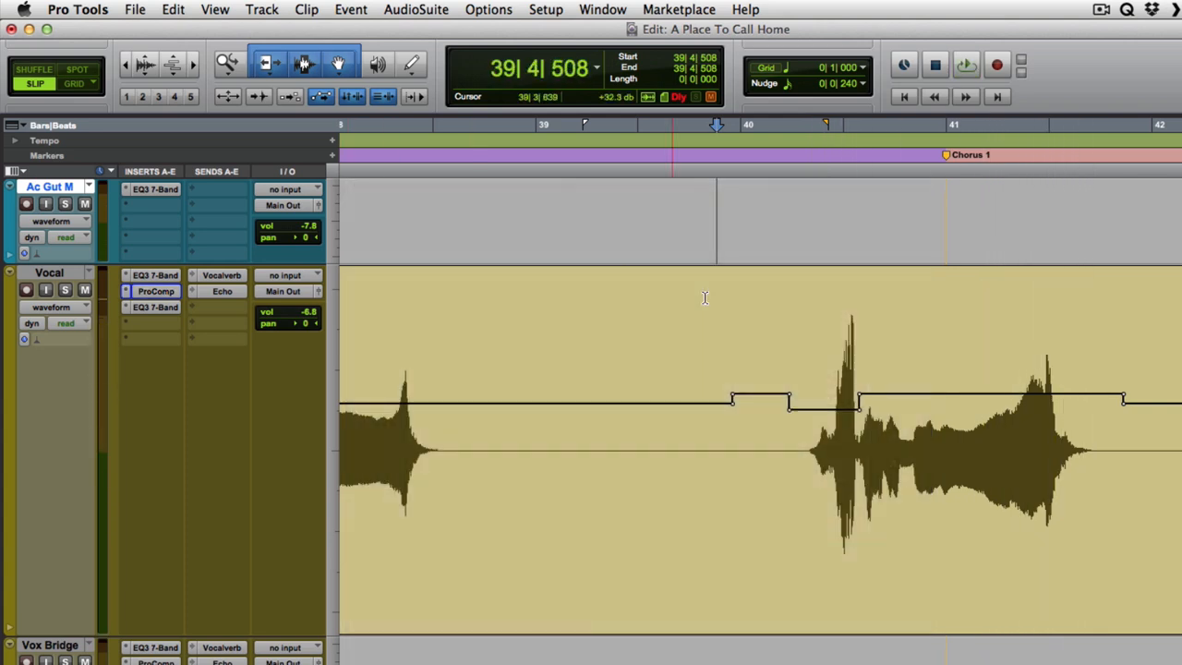
key(super+z)
Raise the clip gain slightly from 39|4|491 to 41|4|765 and play the vocal from 40|1|426.
drag(715, 351, 1142, 351)
drag(1031, 381, 1025, 377)
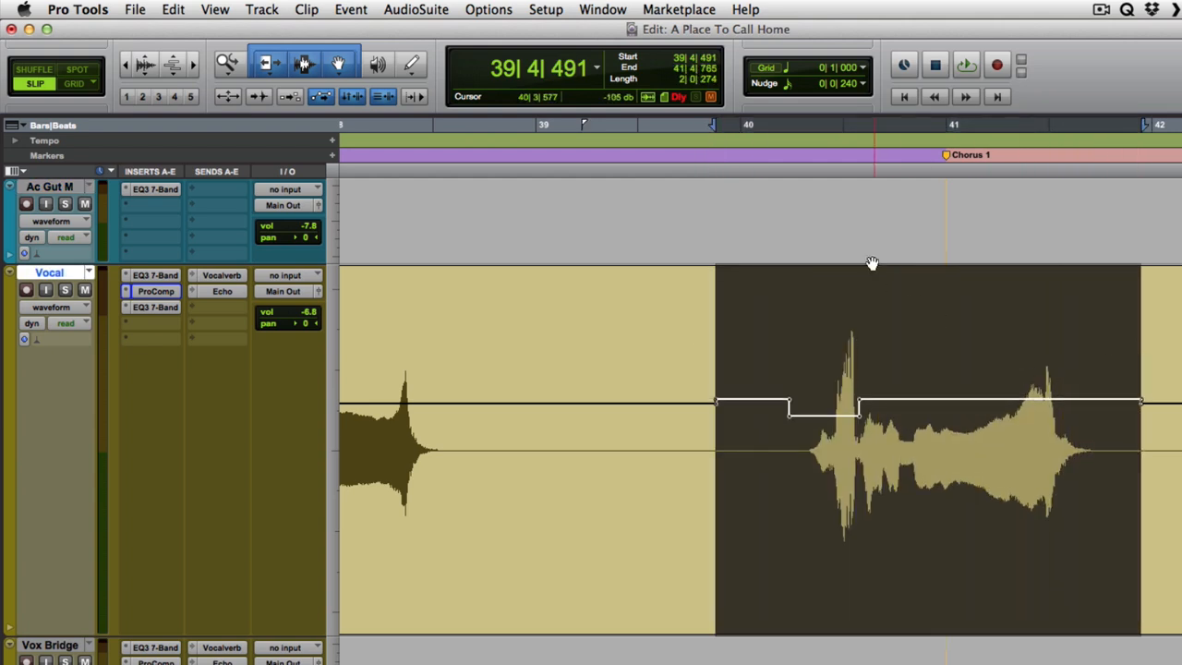
click(764, 215)
key(space)
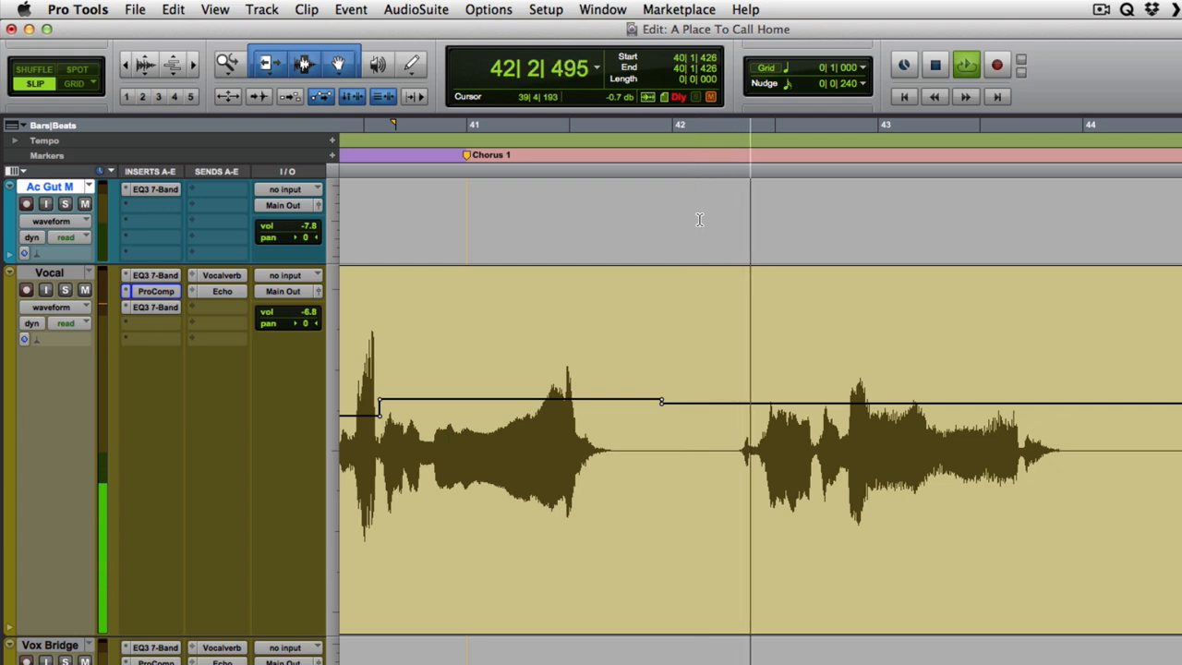
key(space)
Raise the clip gain of the next Chorus 1 phrase, from 42|1|732 to 44|2|344.
drag(710, 342, 1153, 370)
drag(995, 385, 997, 377)
scroll(895, 446, right, 5)
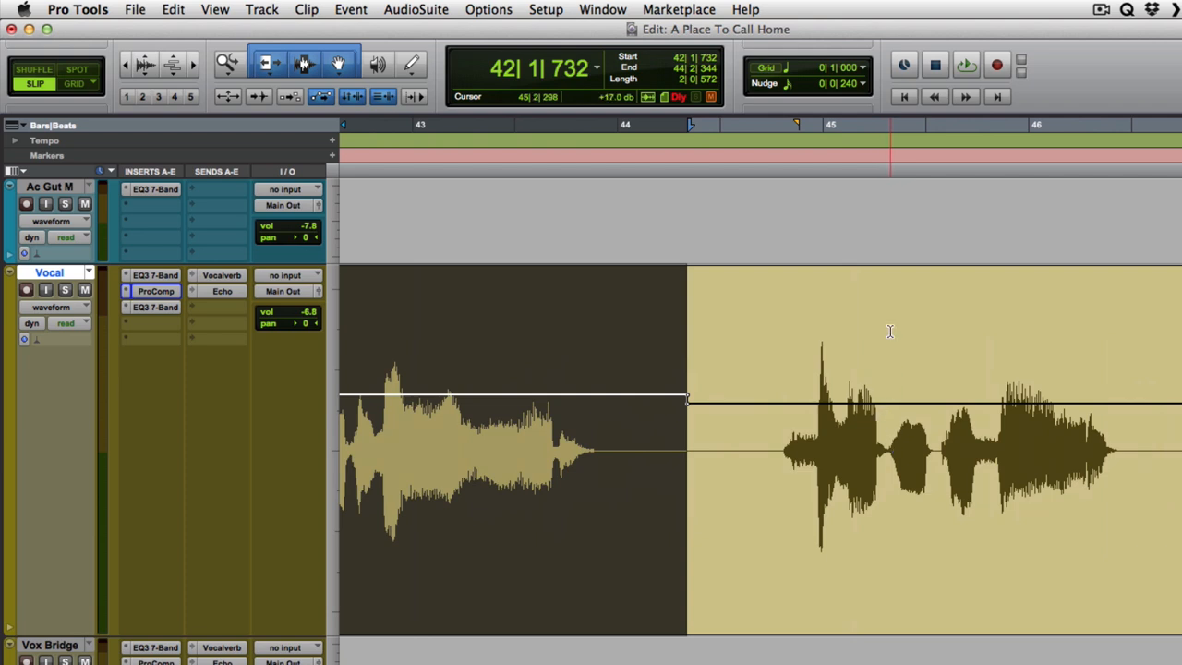
Raise the clip gain from 45|2|298 to 45|4|234 by 1.9 dB, to +6.8 dB, and play the phrase from 44|4|528.
drag(890, 320, 989, 328)
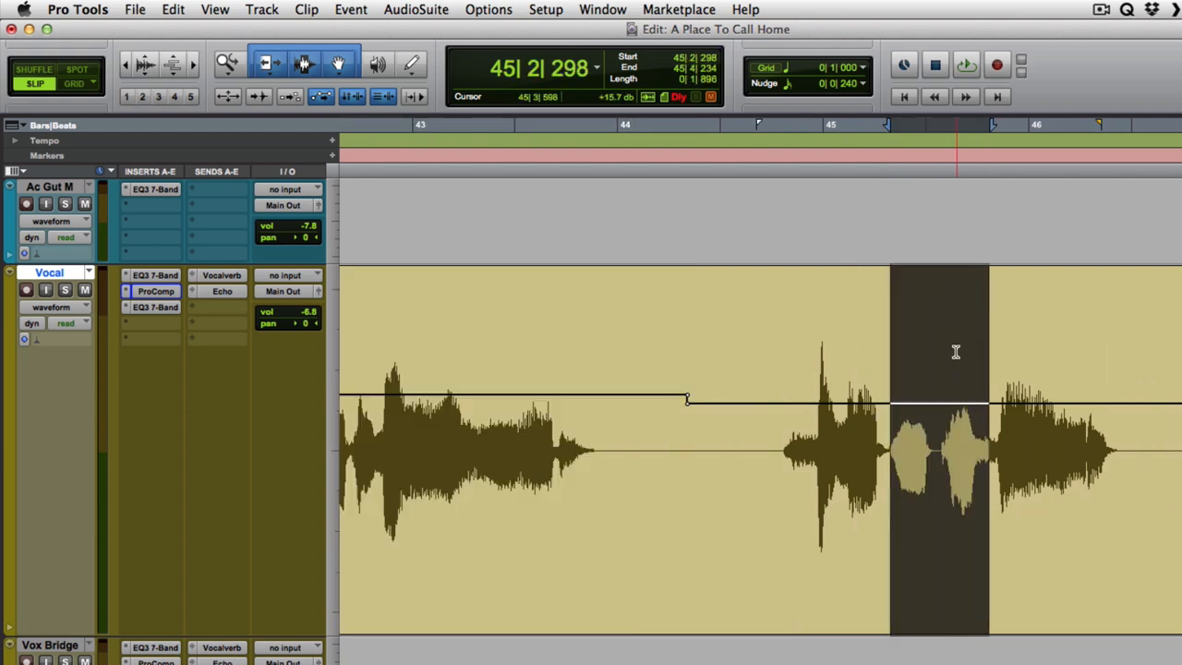
drag(935, 396, 934, 398)
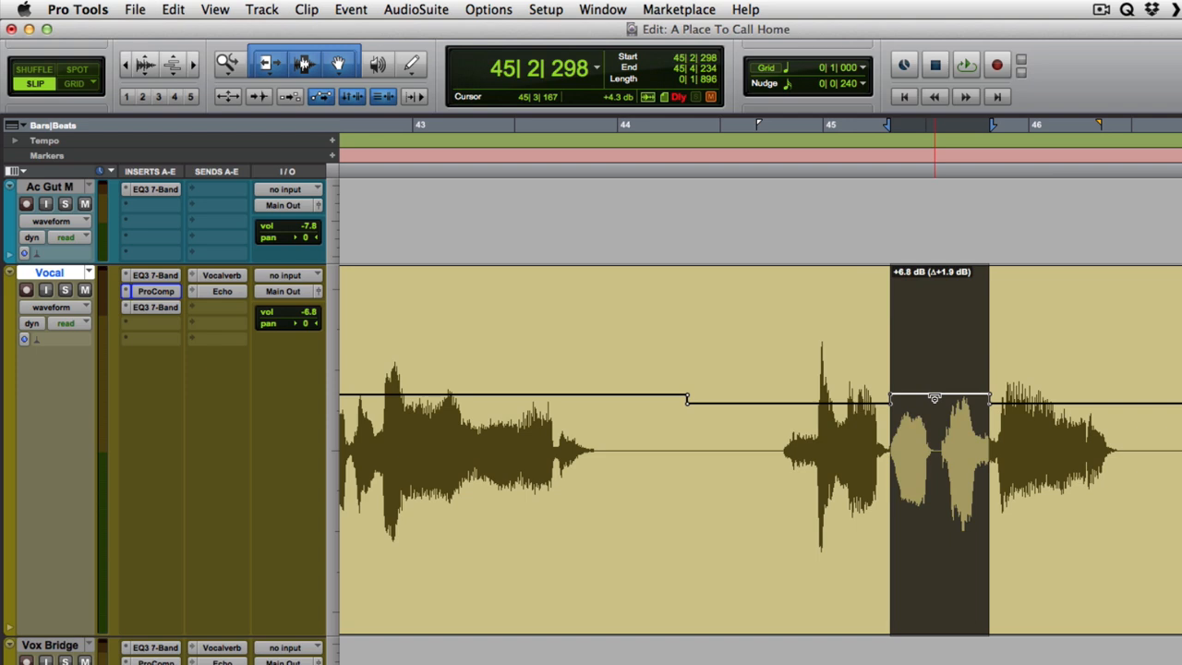
click(799, 223)
key(space)
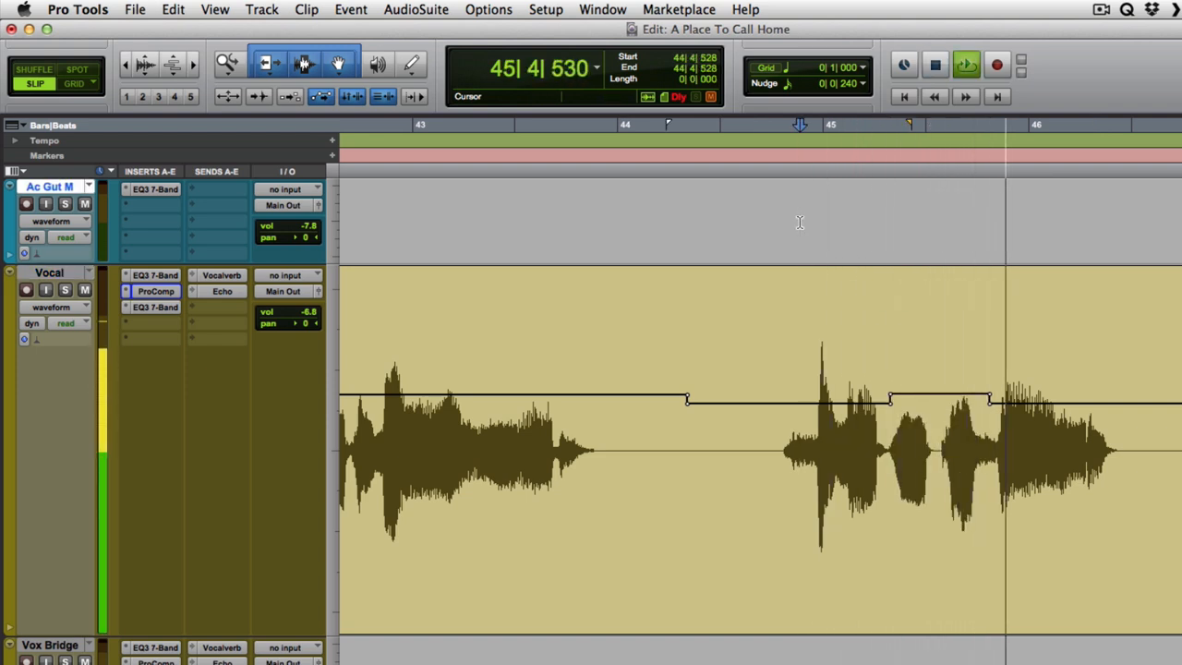
key(space)
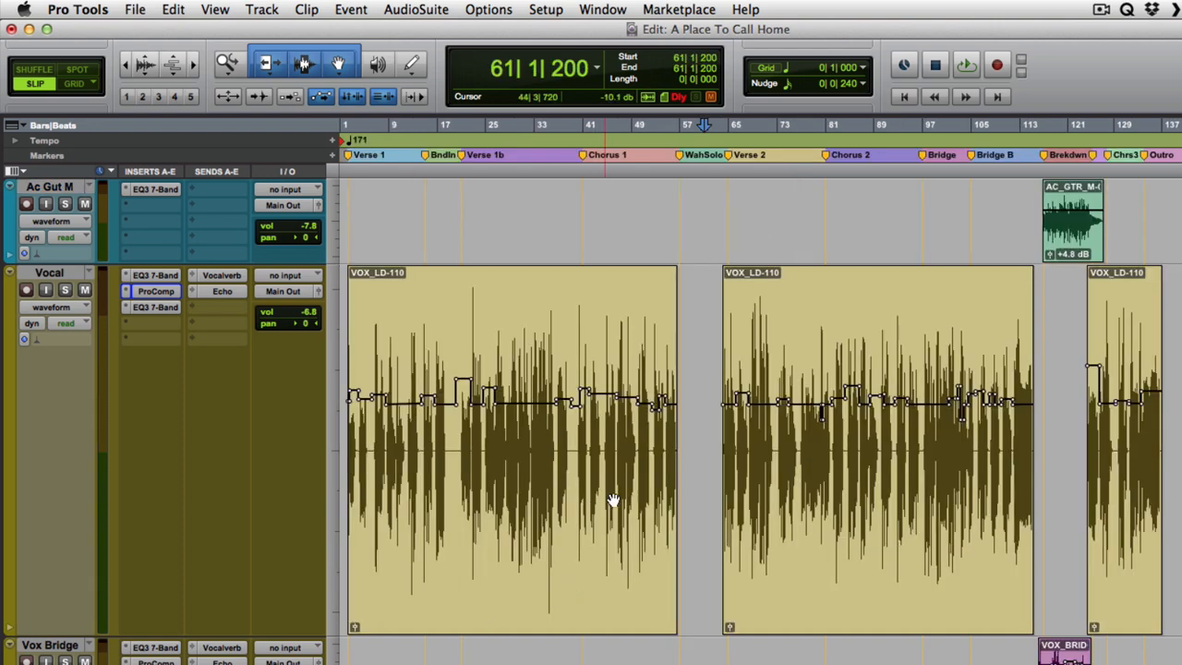
Examine the clip gain lines across all the lead vocal clips, from Verse 1 through the Outro.
key(F5)
drag(774, 338, 337, 389)
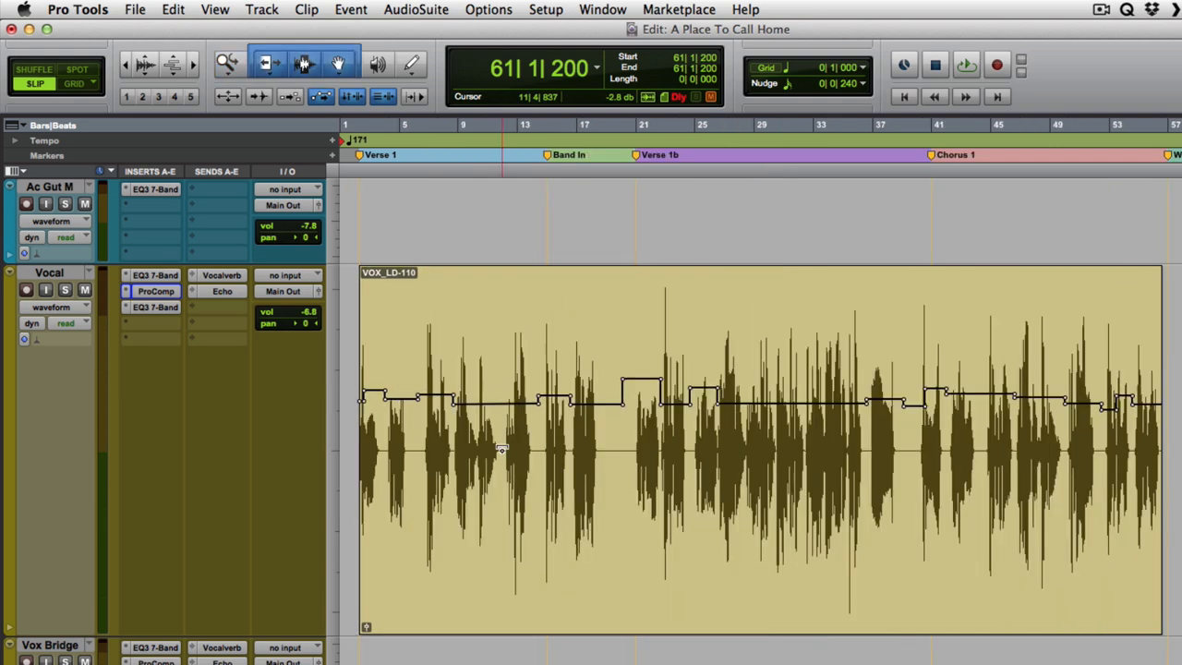
scroll(548, 449, right, 10)
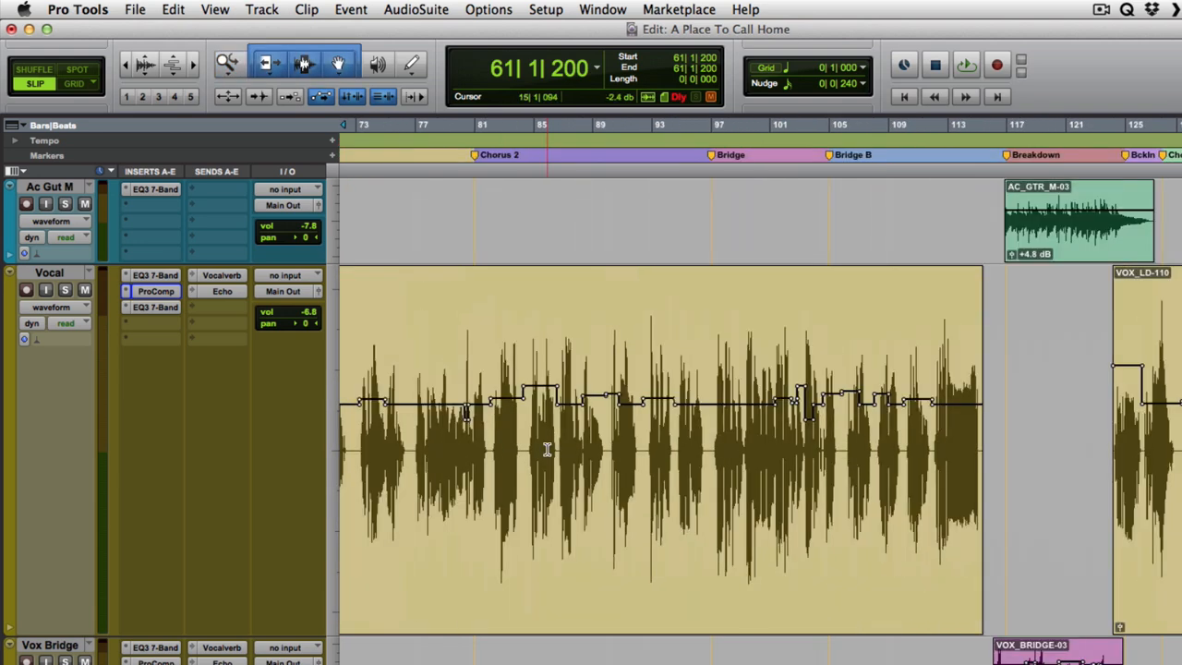
scroll(547, 449, right, 5)
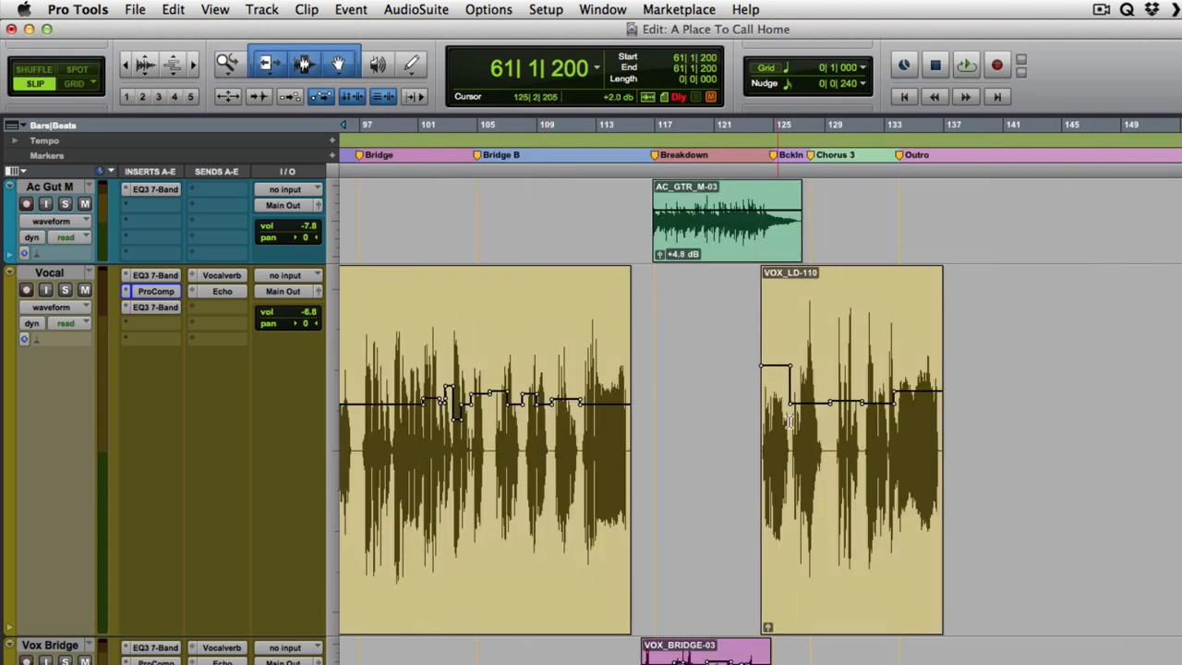
key(F5)
drag(988, 338, 687, 349)
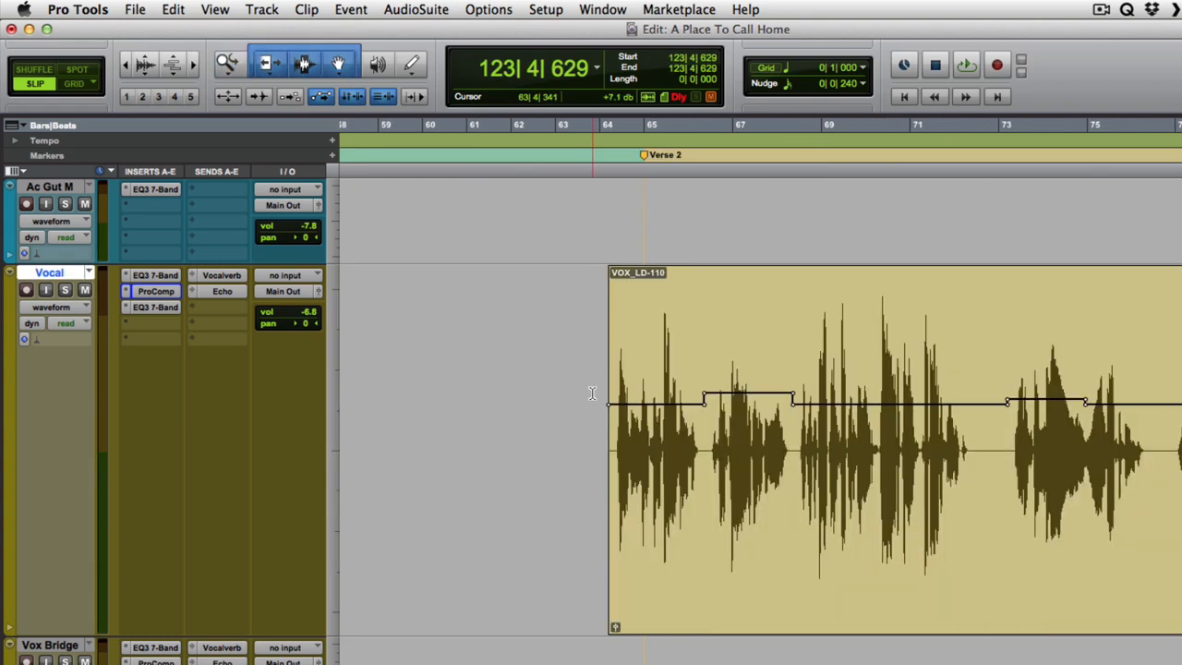
Play the adjusted vocal from 63|4|341 through Verse 2 into Chorus 2, checking the Pro Compressor's attenuation and the clip gain changes.
key(space)
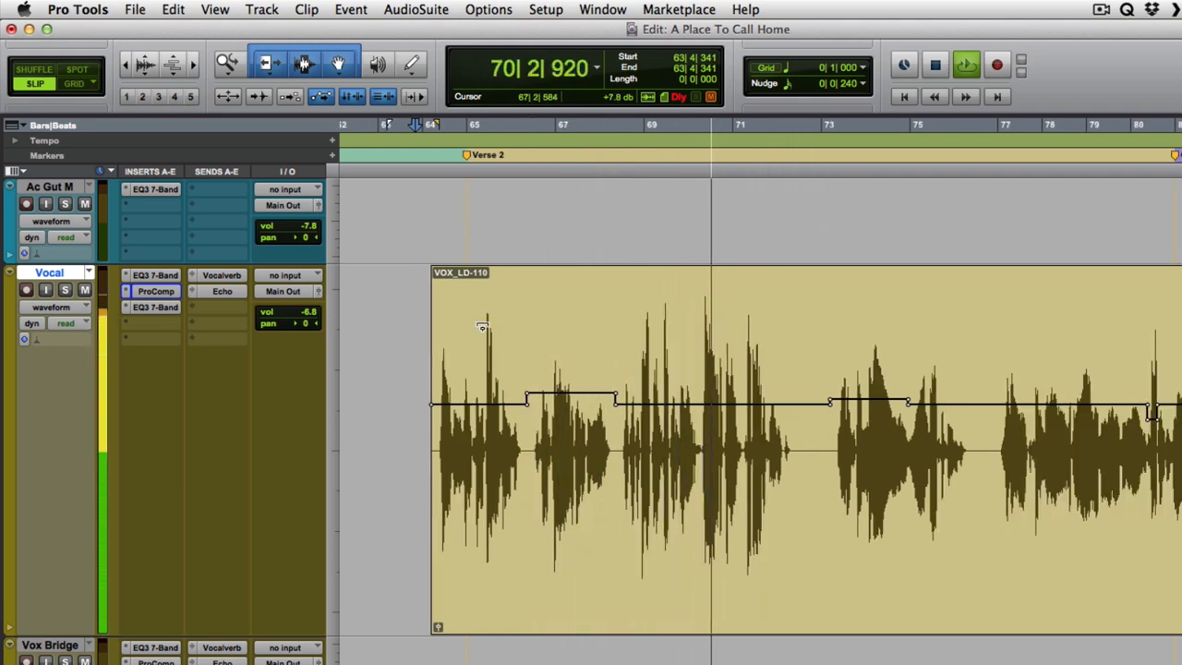
click(155, 291)
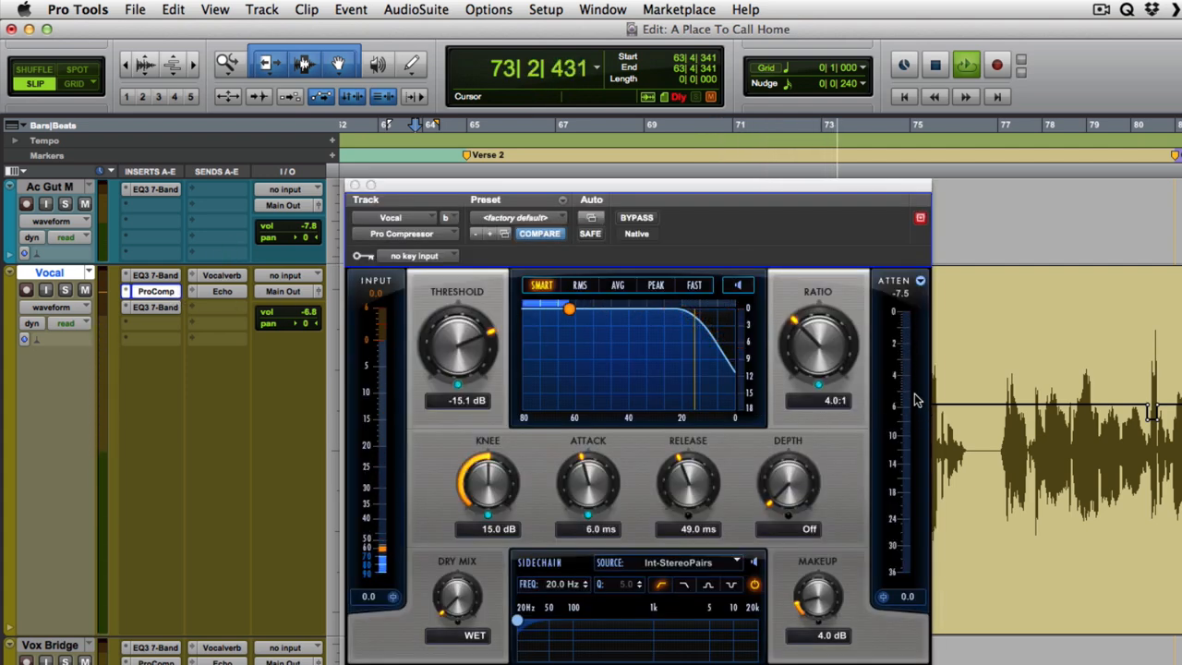
click(354, 186)
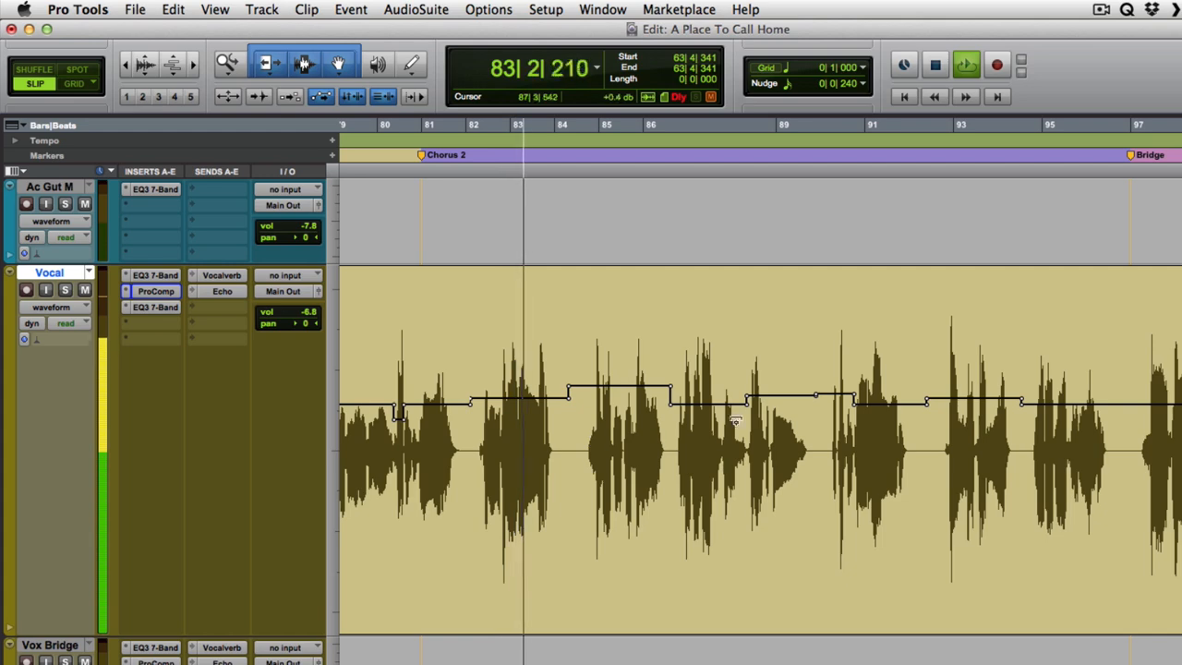
key(F5)
drag(782, 355, 487, 387)
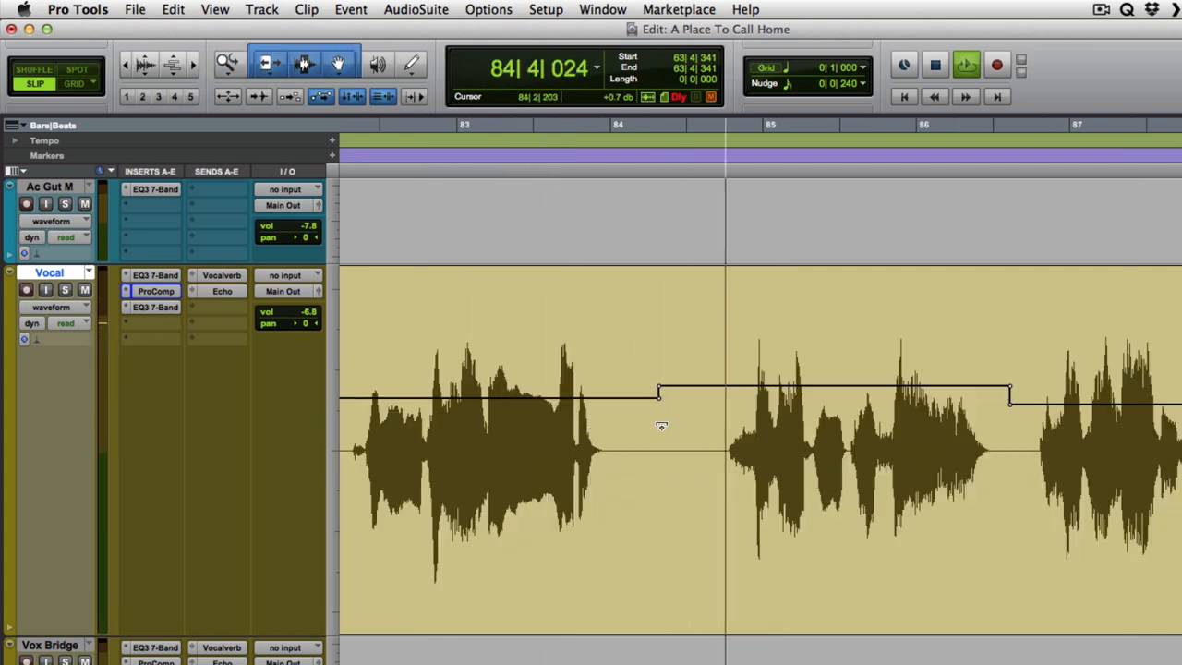